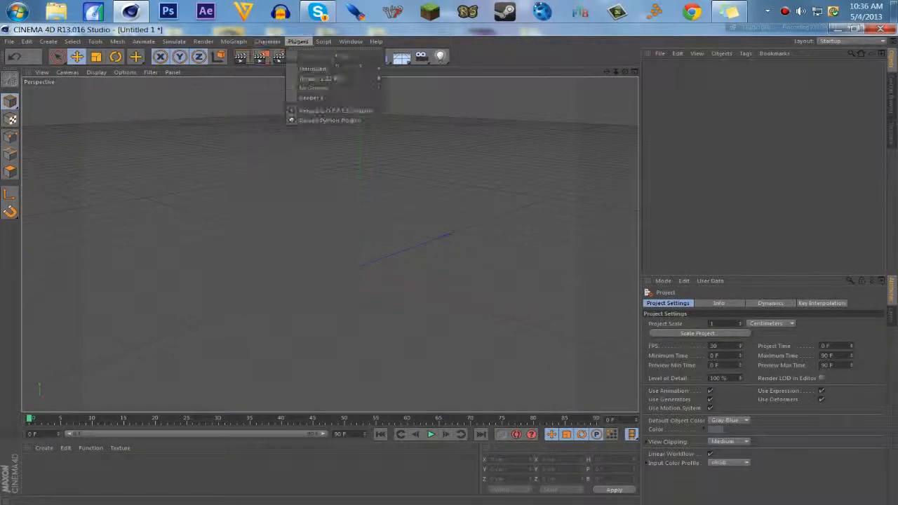
# - Add a MoText object with the default text to the empty scene
pyautogui.moveTo(267, 41)
pyautogui.moveTo(234, 41)
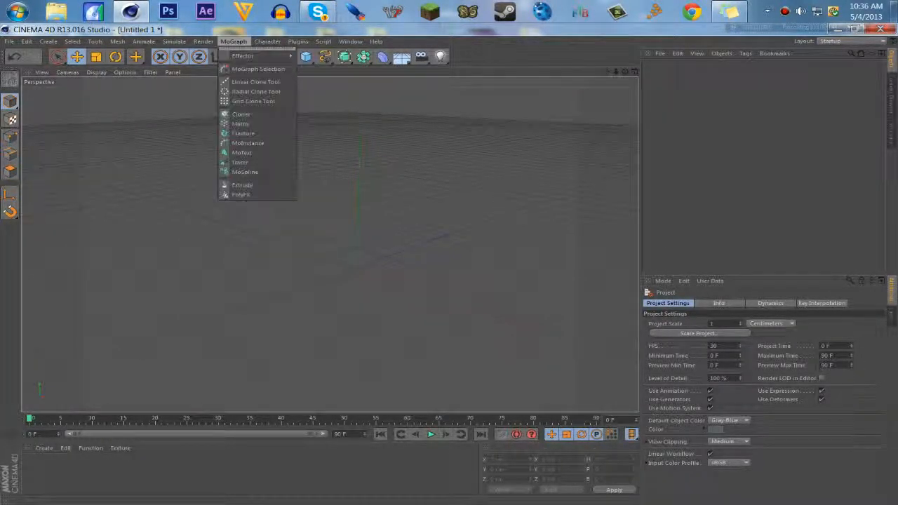
pyautogui.click(242, 152)
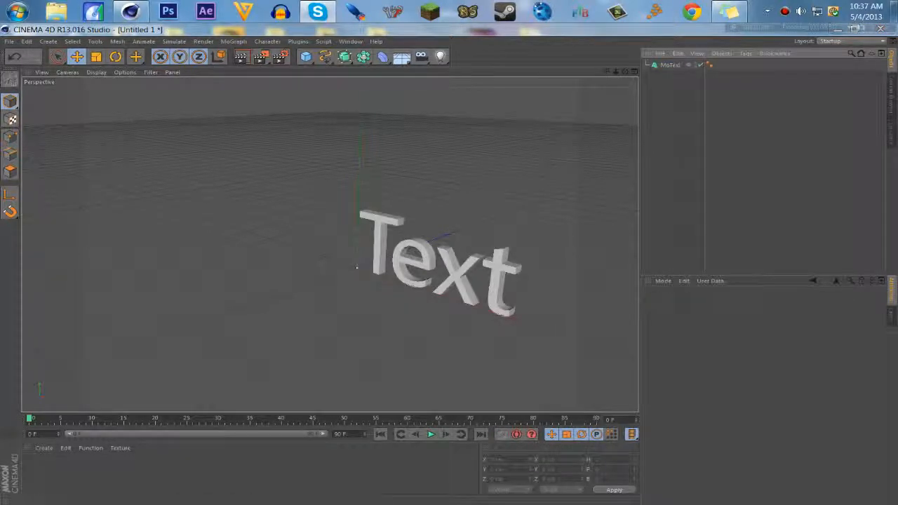
# - Create a new material for the text
pyautogui.click(43, 447)
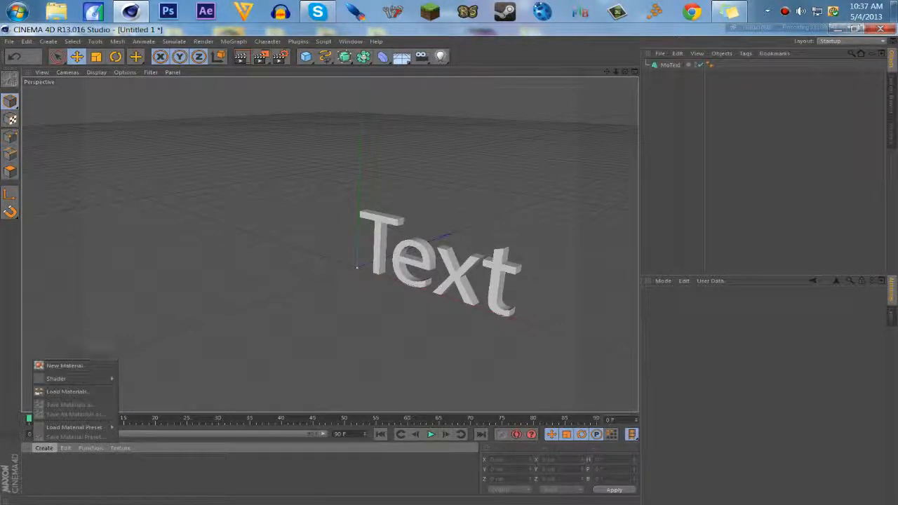
pyautogui.click(70, 358)
pyautogui.click(71, 364)
pyautogui.click(105, 348)
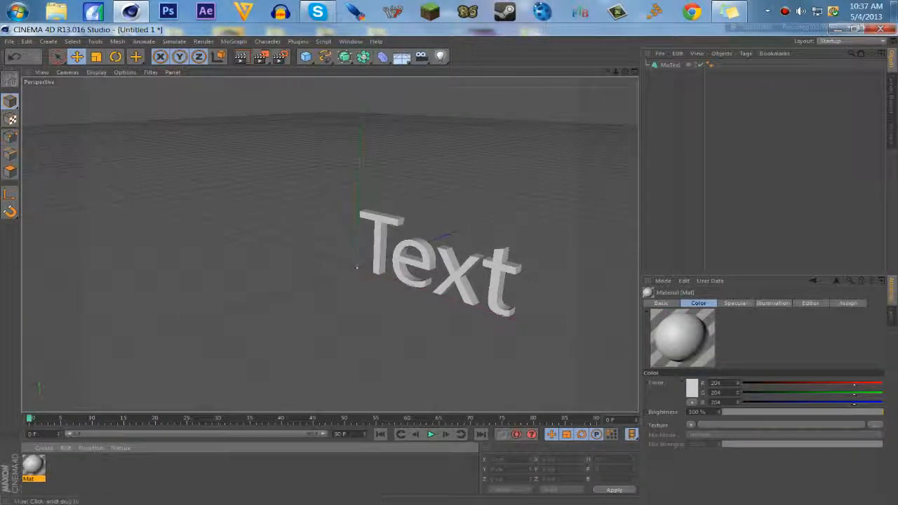
pyautogui.click(44, 447)
pyautogui.click(43, 448)
# - Set the new material's color to blue (R 0, G 55, B 255) and change its preview to a different object
pyautogui.doubleClick(33, 465)
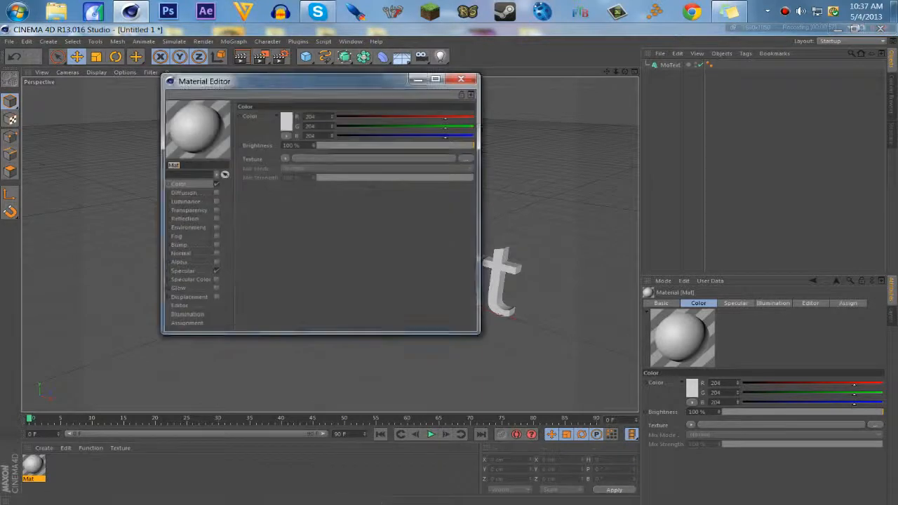
pyautogui.click(287, 121)
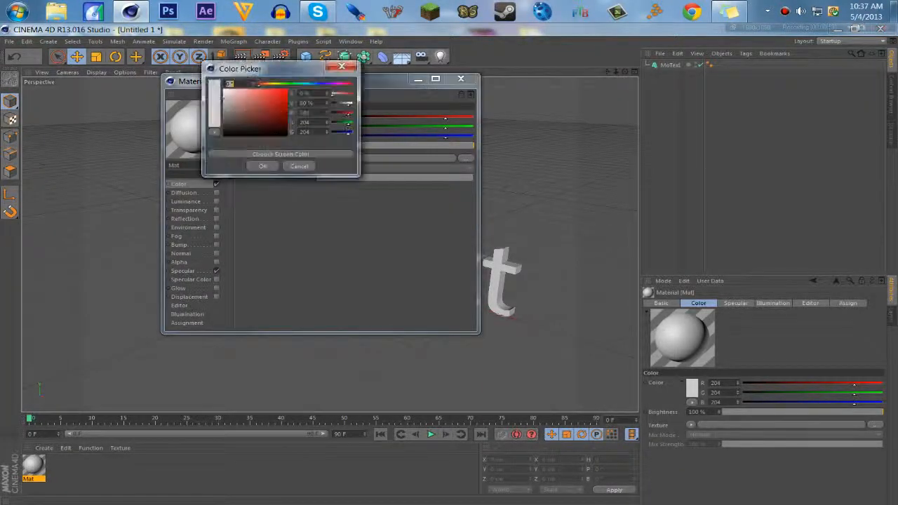
pyautogui.click(310, 84)
pyautogui.moveTo(310, 84); pyautogui.dragTo(287, 89)
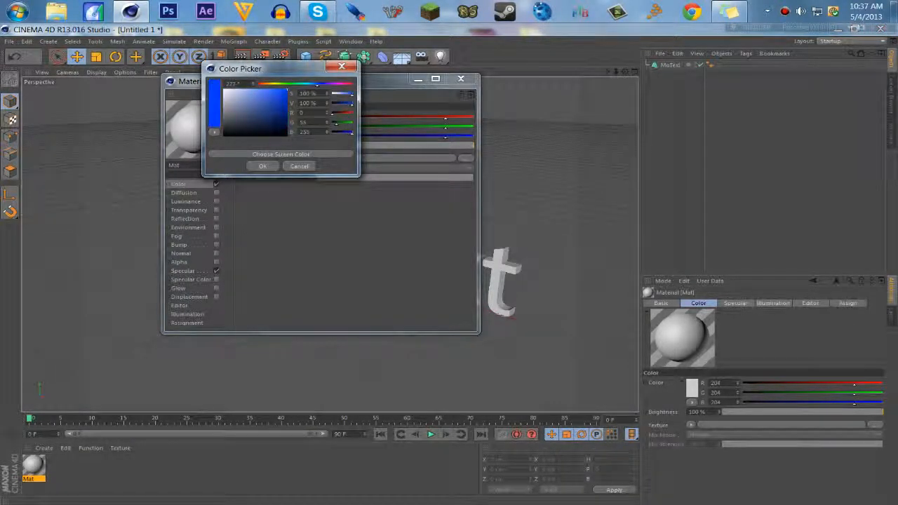
pyautogui.click(262, 165)
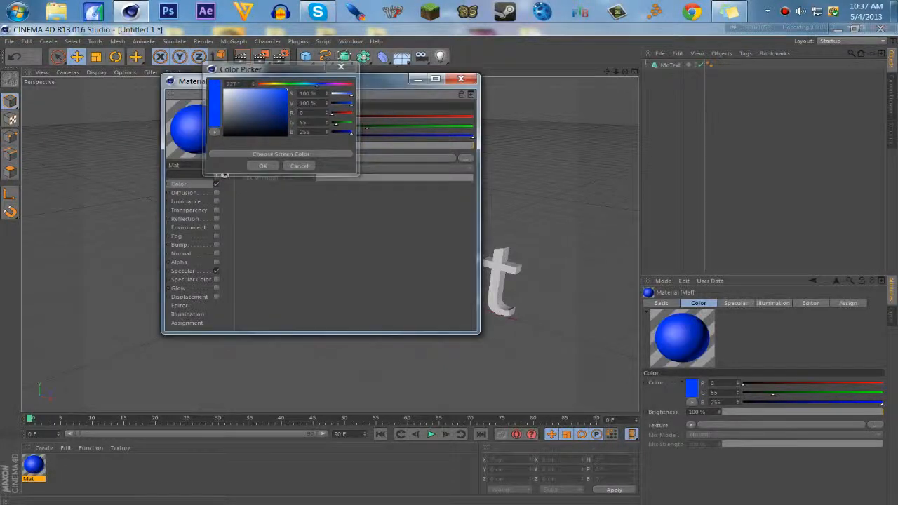
pyautogui.rightClick(195, 134)
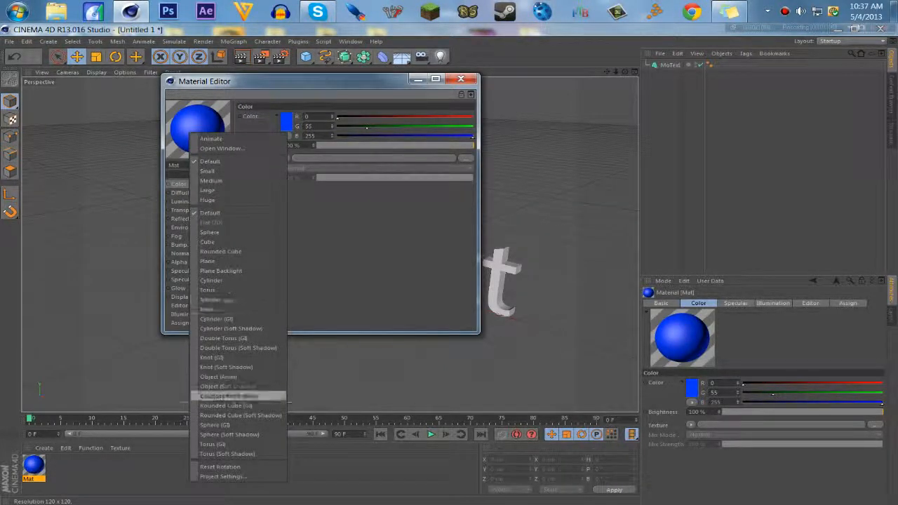
pyautogui.click(229, 396)
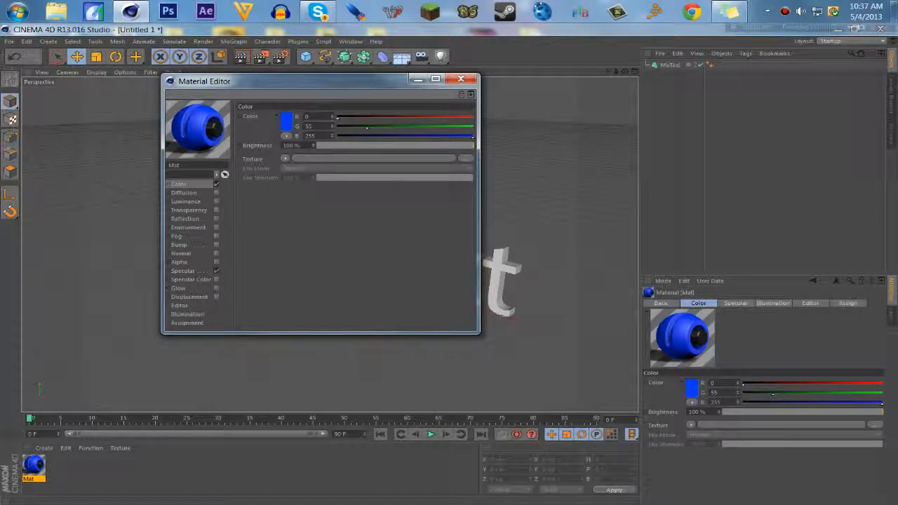
# - Enable Reflection on the blue material and reduce the reflection brightness to about 48%
pyautogui.click(185, 218)
pyautogui.click(216, 218)
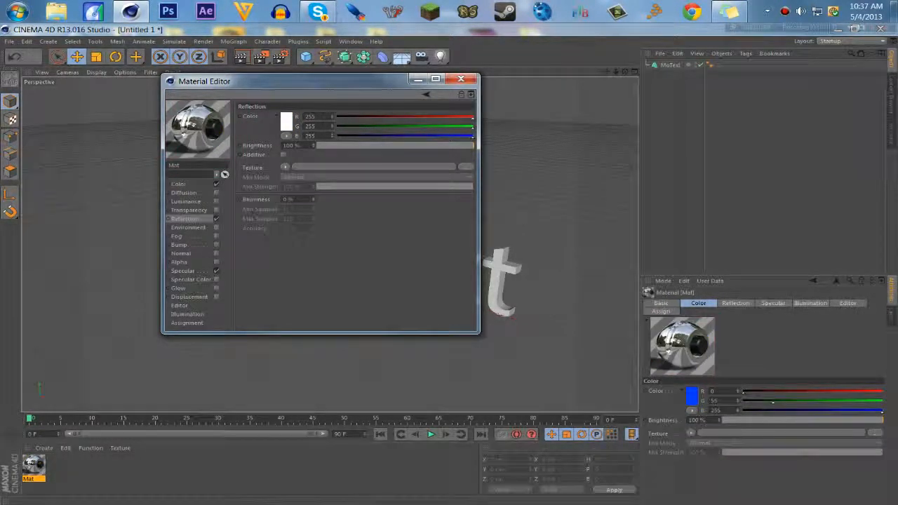
pyautogui.click(392, 145)
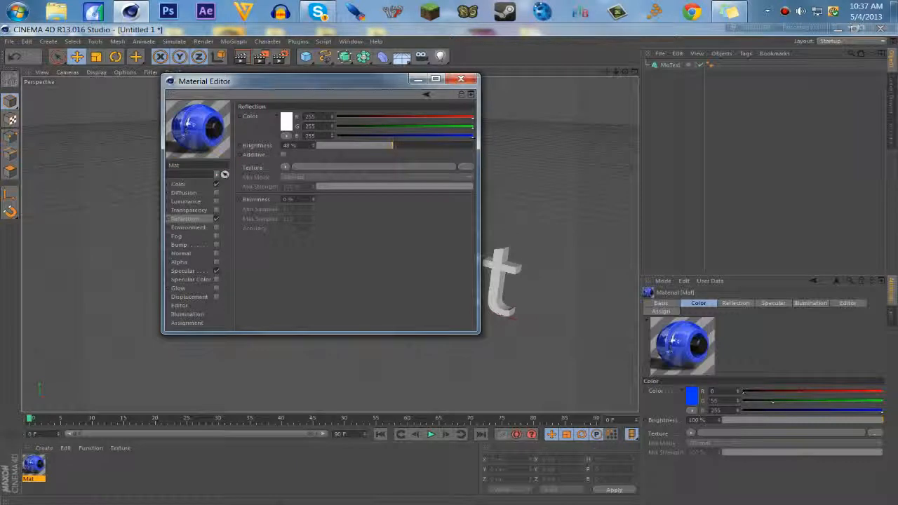
# - Enable Luminance on the material with its brightness lowered to about 8%, and close the material editor
pyautogui.click(186, 201)
pyautogui.click(216, 201)
pyautogui.moveTo(473, 145); pyautogui.dragTo(327, 145)
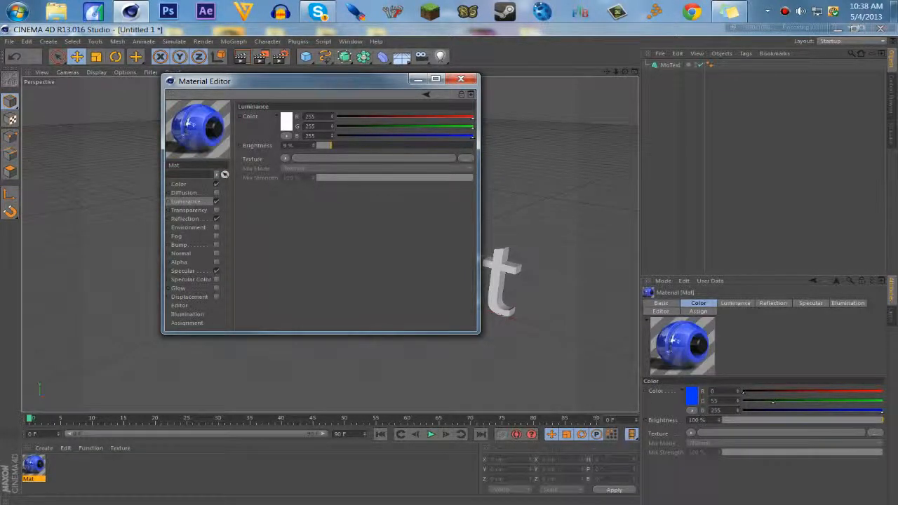
pyautogui.click(461, 78)
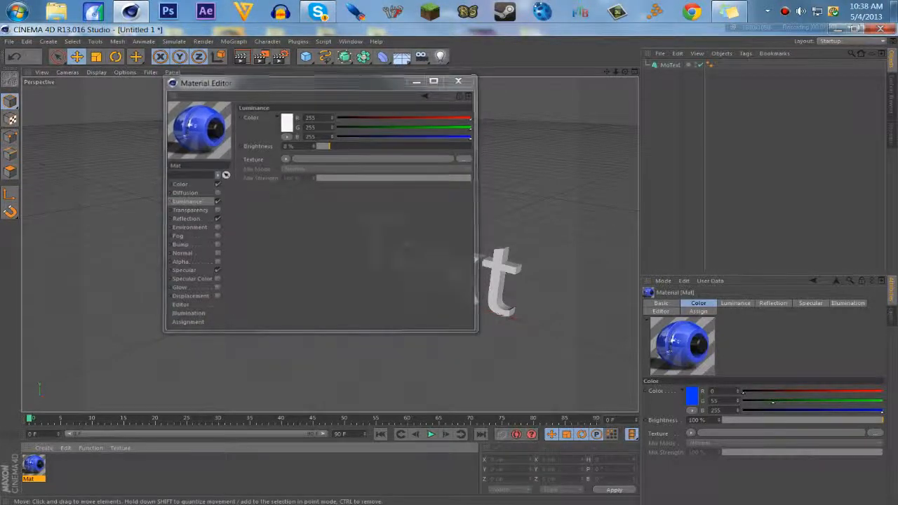
# - Apply the blue reflective material to the MoText object in the viewport
pyautogui.moveTo(34, 466); pyautogui.dragTo(420, 263)
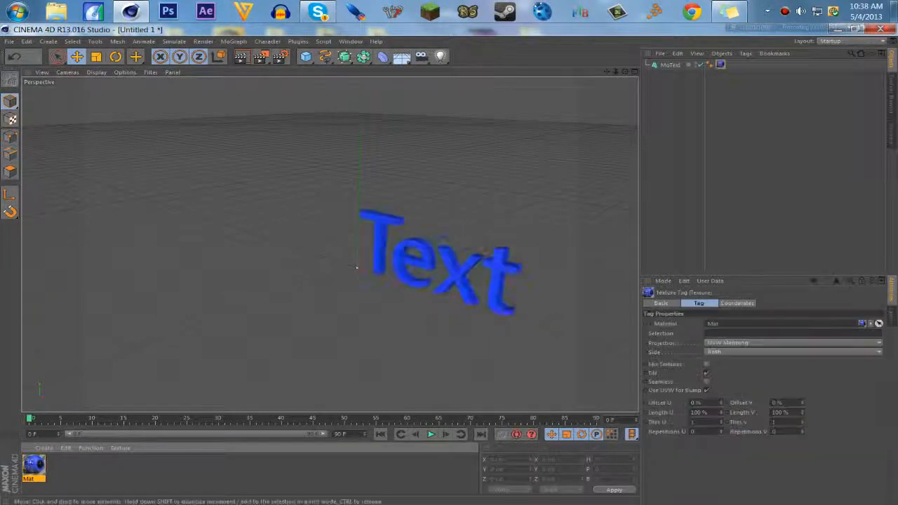
pyautogui.click(280, 211)
pyautogui.keyDown('alt'); pyautogui.moveTo(329, 245); pyautogui.dragTo(328, 179); pyautogui.keyUp('alt')
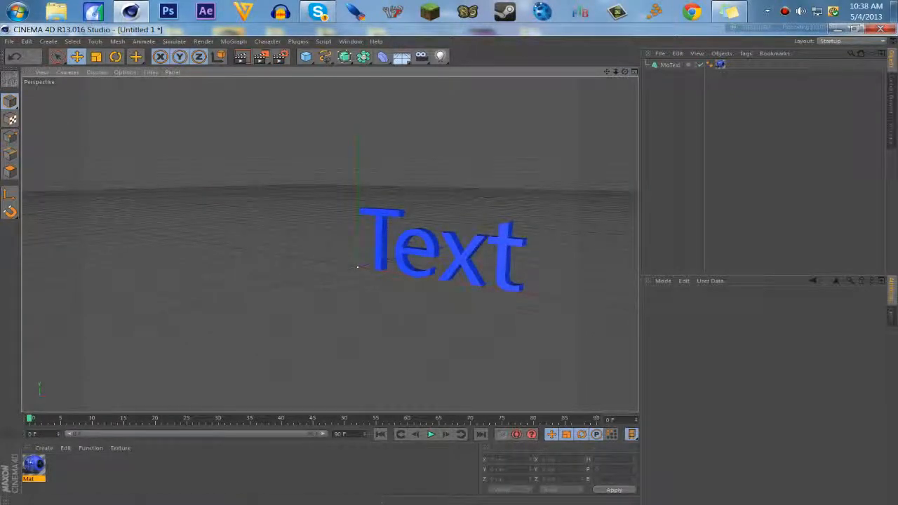
pyautogui.keyDown('alt'); pyautogui.moveTo(329, 245); pyautogui.dragTo(236, 245, button='middle'); pyautogui.keyUp('alt')
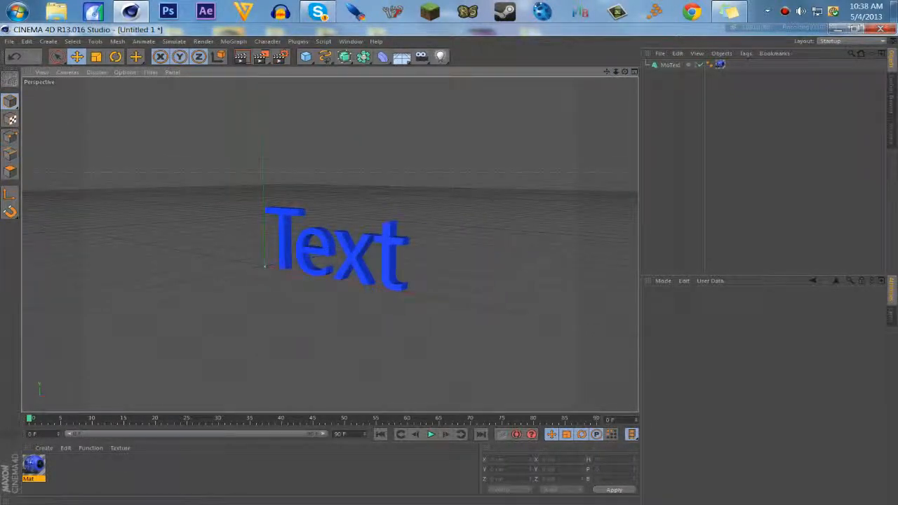
pyautogui.keyDown('alt'); pyautogui.moveTo(329, 244); pyautogui.dragTo(386, 210); pyautogui.keyUp('alt')
pyautogui.keyDown('alt'); pyautogui.moveTo(331, 244); pyautogui.dragTo(306, 237, button='middle'); pyautogui.keyUp('alt')
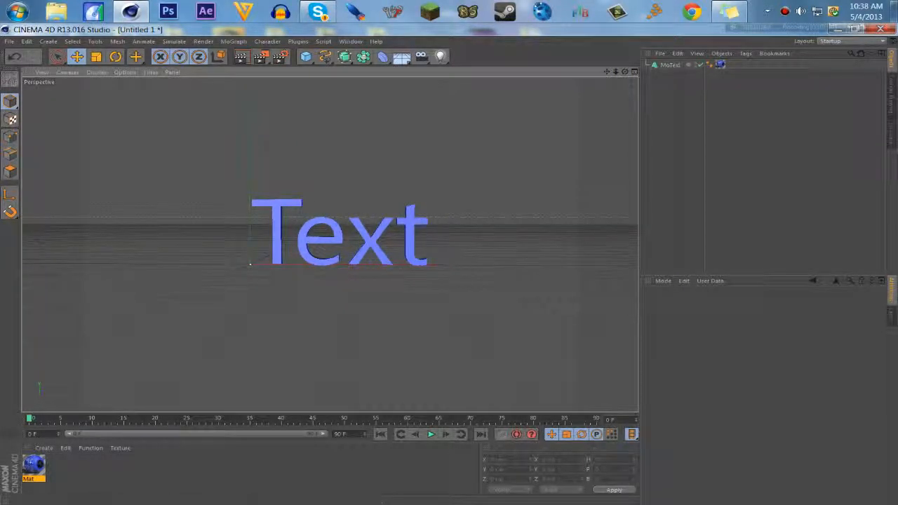
# - Load the saved Image Render.2 preset into the render settings
pyautogui.click(202, 40)
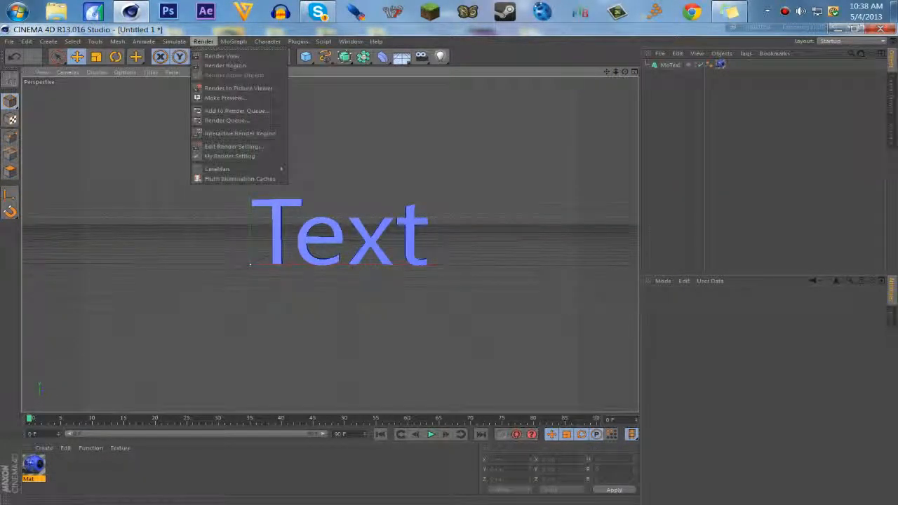
pyautogui.click(235, 145)
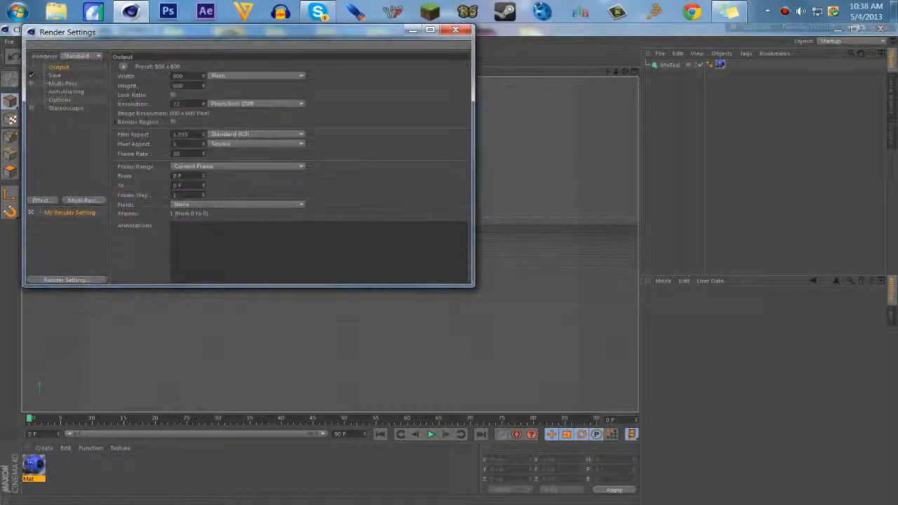
pyautogui.click(65, 279)
pyautogui.moveTo(151, 389)
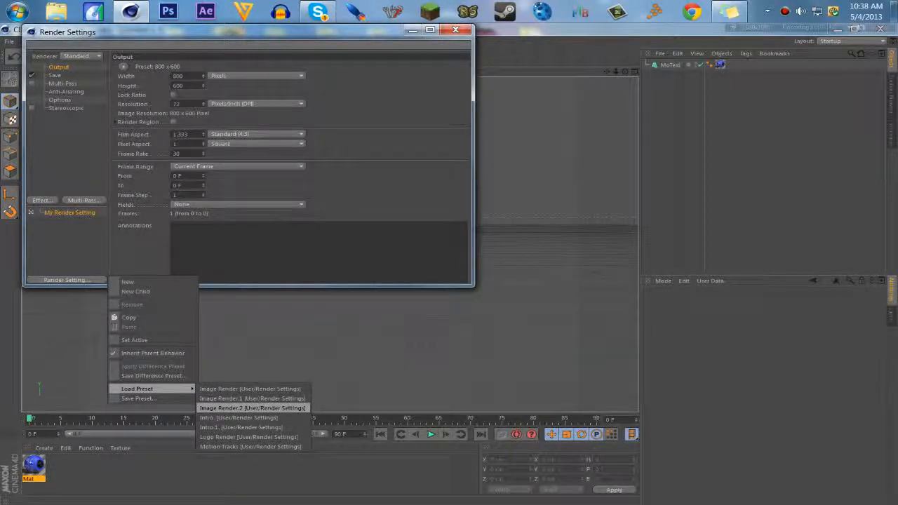
pyautogui.click(252, 407)
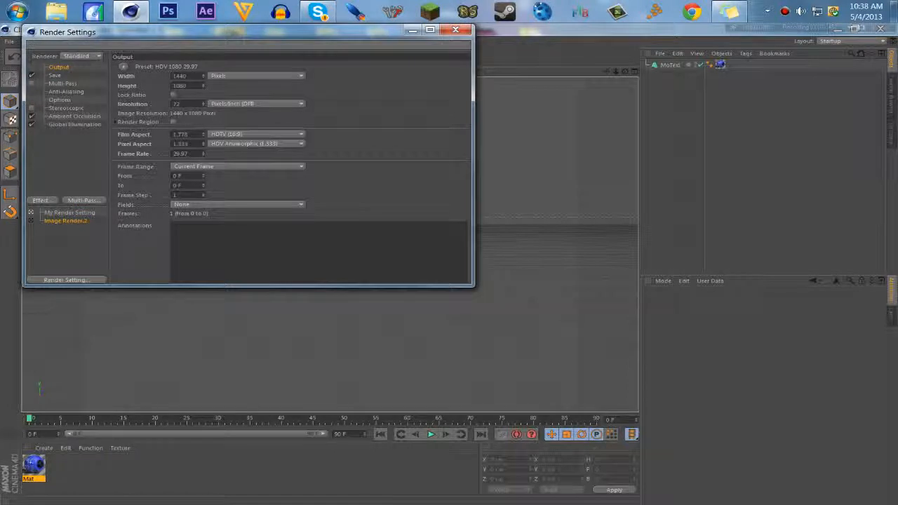
# - Set the output frame range of the Image Render.2 preset to Current Frame
pyautogui.moveTo(473, 285); pyautogui.dragTo(510, 253)
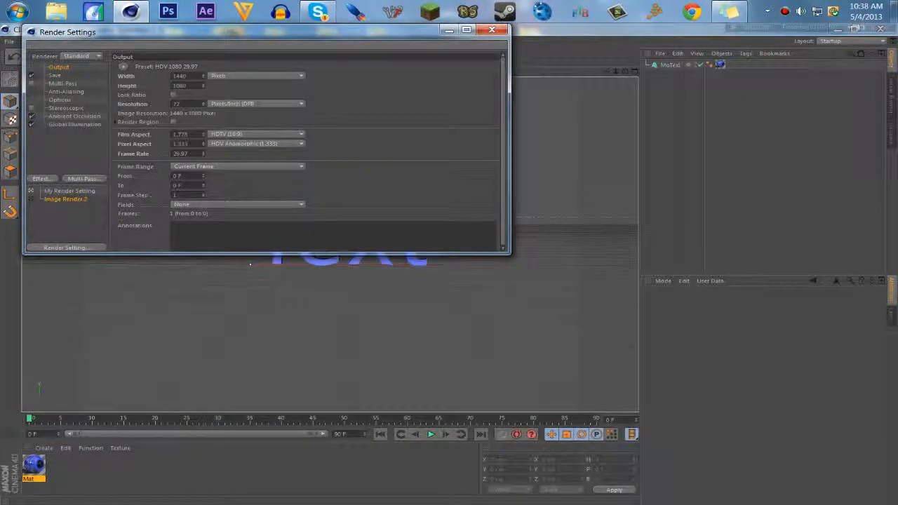
pyautogui.moveTo(106, 32); pyautogui.dragTo(278, 160)
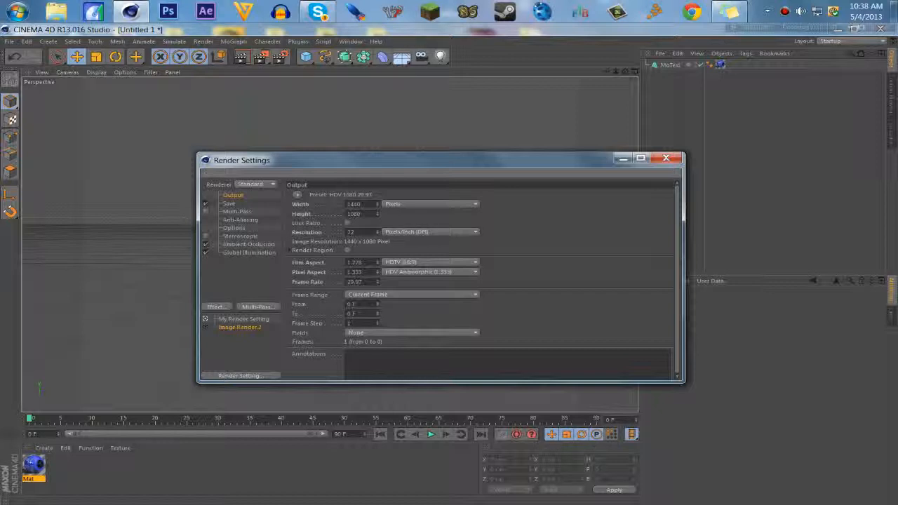
pyautogui.scroll(3, 360, 204)
pyautogui.scroll(-3, 360, 204)
pyautogui.moveTo(440, 160); pyautogui.dragTo(438, 103)
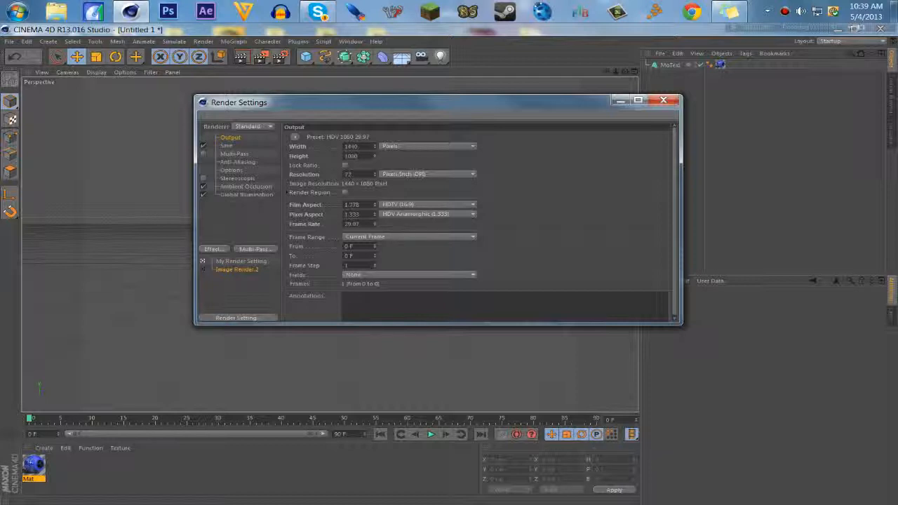
pyautogui.click(409, 236)
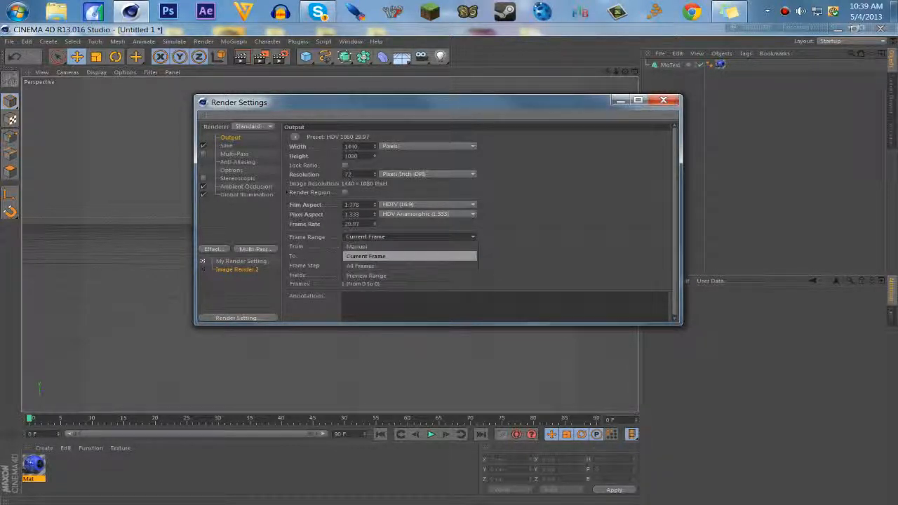
pyautogui.click(364, 256)
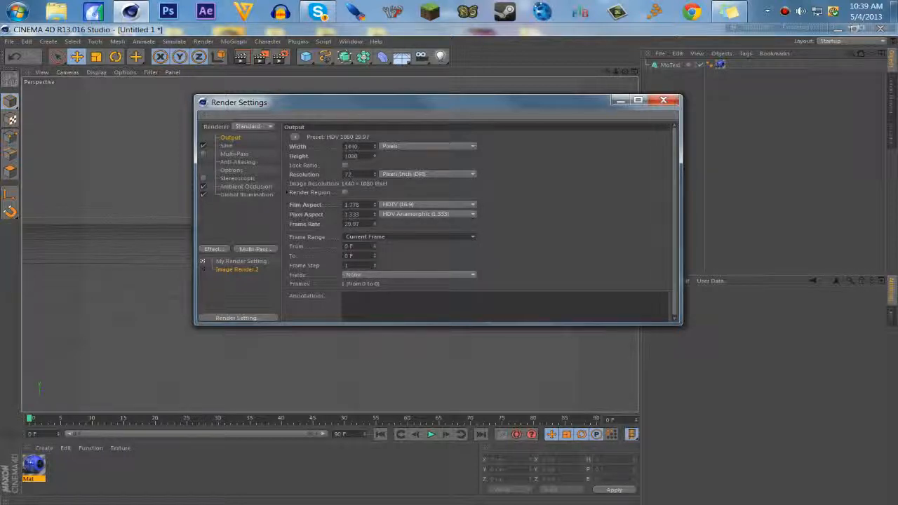
# - Set the render to save as TEXT on the Desktop with a depth of 16 Bit/Channel
pyautogui.click(227, 145)
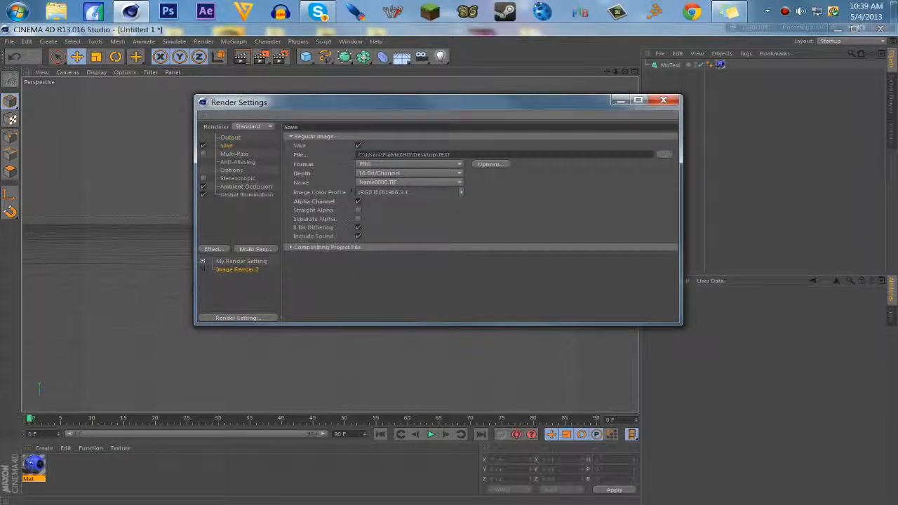
pyautogui.click(663, 154)
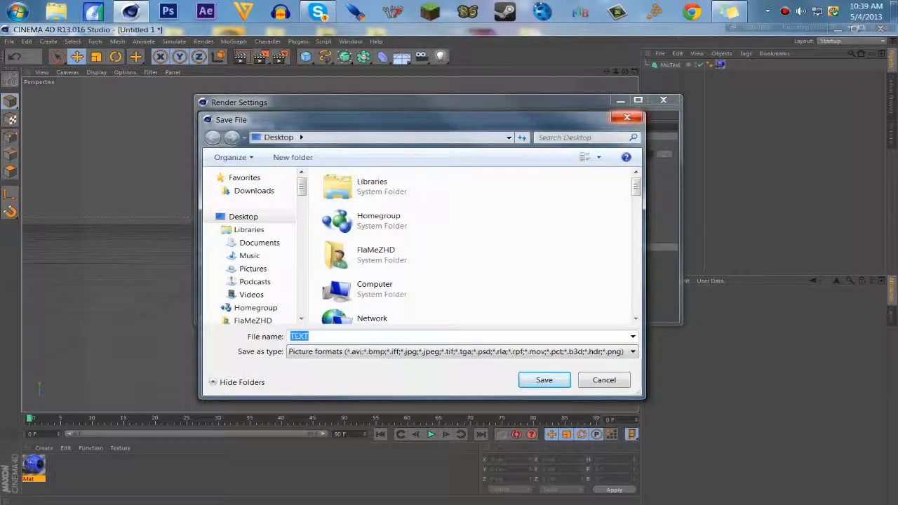
pyautogui.press('Return')
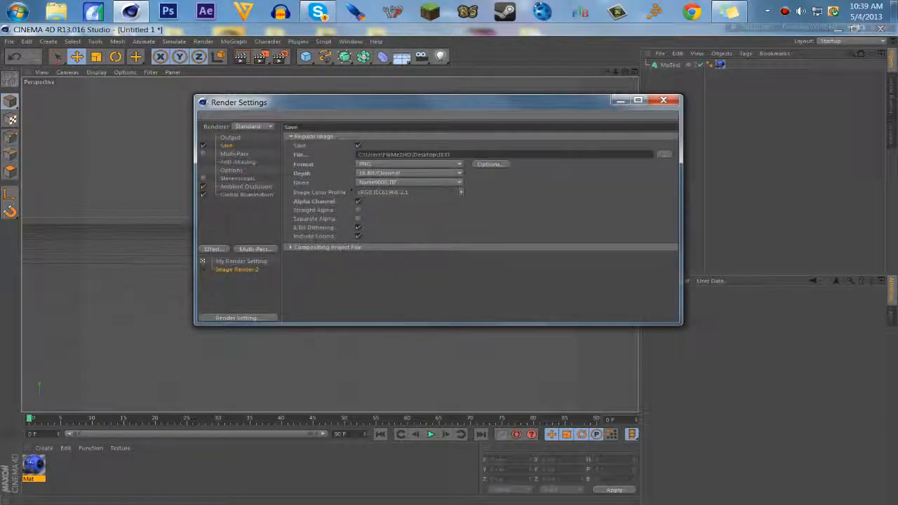
pyautogui.click(409, 173)
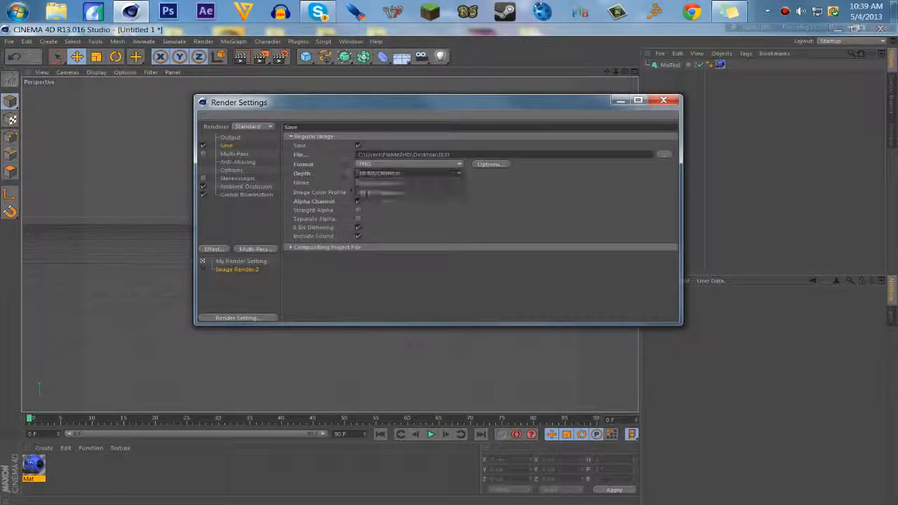
pyautogui.click(379, 191)
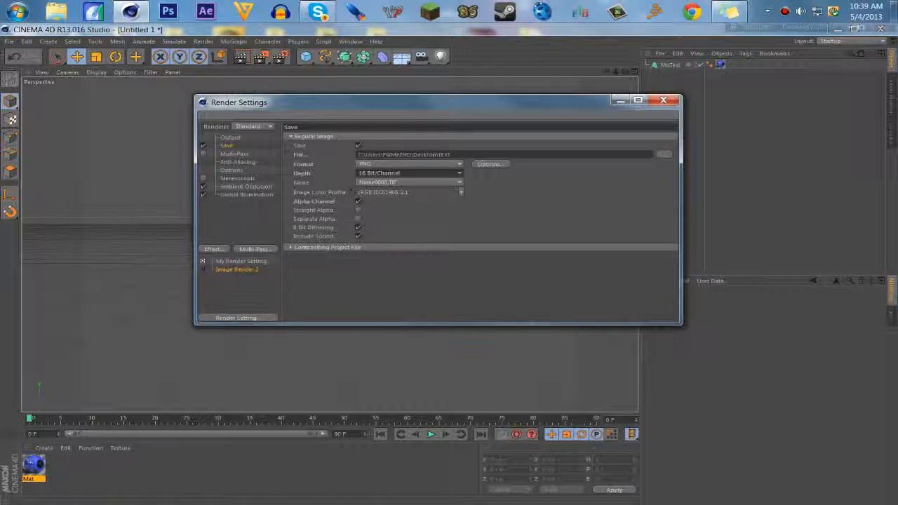
# - Review the Multi-Pass, Anti-Aliasing and Options pages of the render settings
pyautogui.moveTo(420, 102); pyautogui.dragTo(349, 136)
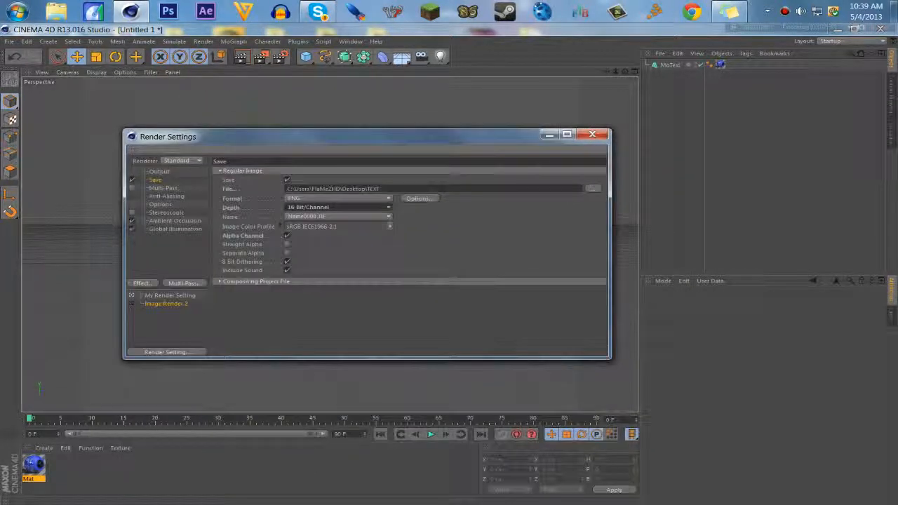
pyautogui.click(163, 188)
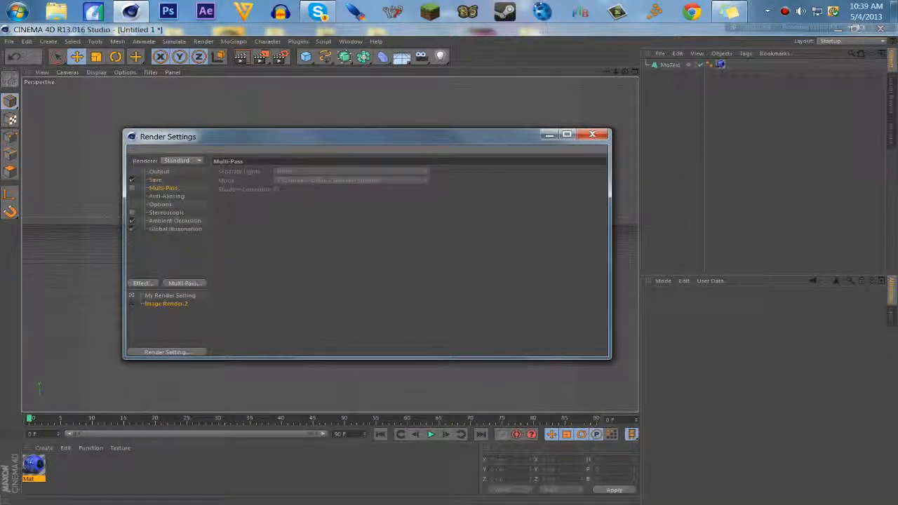
pyautogui.click(166, 196)
pyautogui.click(160, 204)
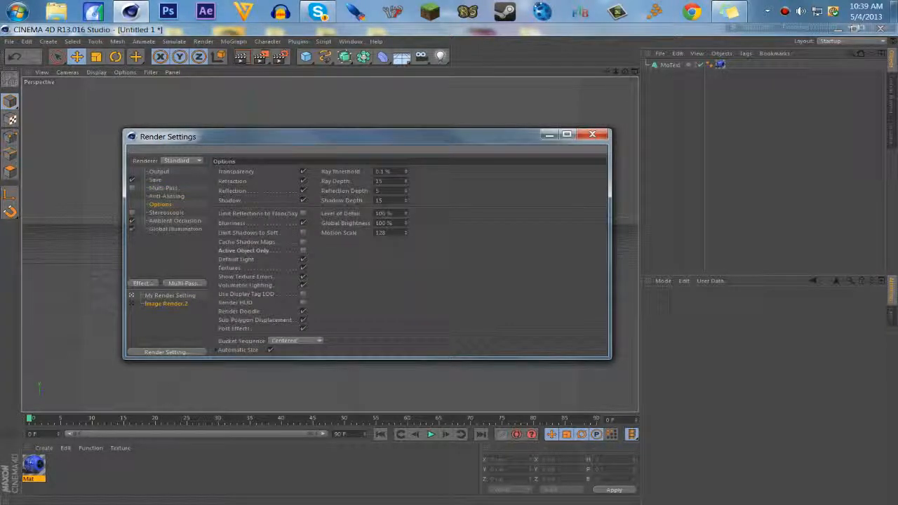
# - Review the Stereoscopic, Ambient Occlusion and Global Illumination pages of the Image Render.2 preset
pyautogui.click(166, 212)
pyautogui.click(174, 221)
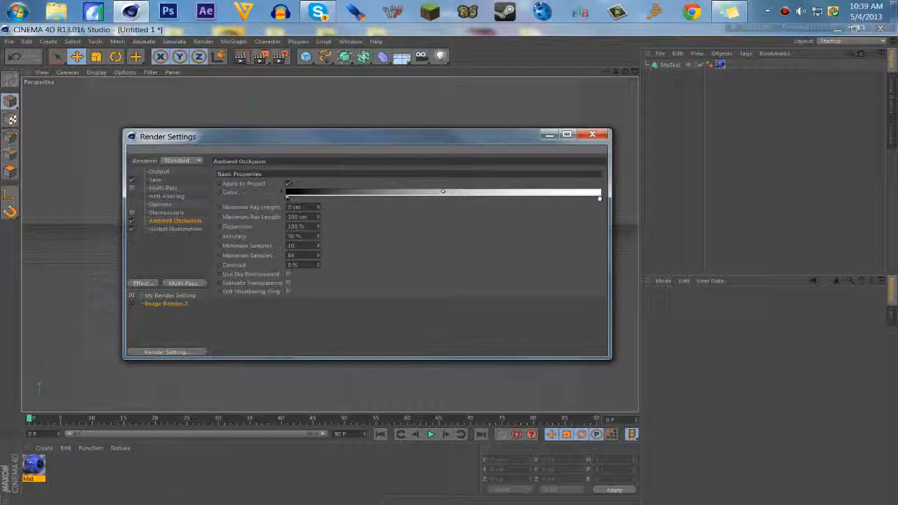
pyautogui.moveTo(316, 136); pyautogui.dragTo(381, 131)
pyautogui.click(241, 224)
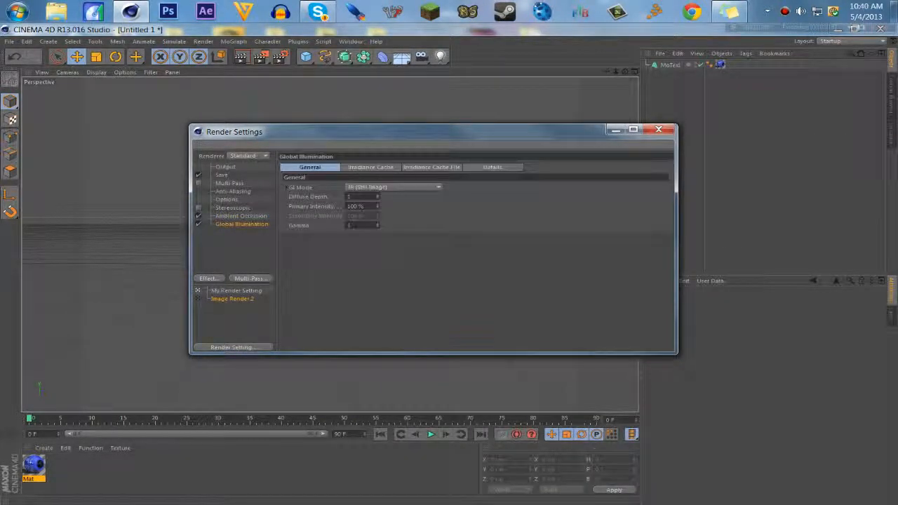
# - Add the Object Glow and Glow effects to the Image Render.2 preset
pyautogui.click(209, 278)
pyautogui.press('Escape')
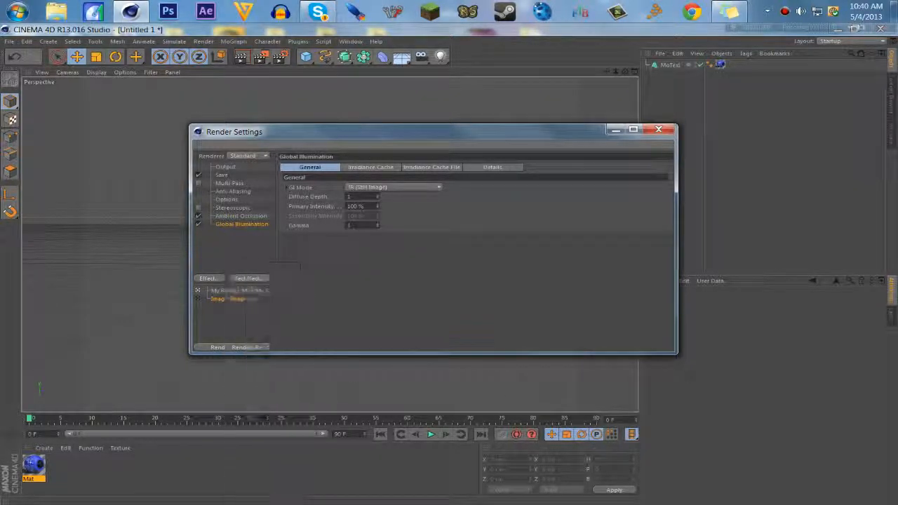
pyautogui.moveTo(315, 131); pyautogui.dragTo(473, 168)
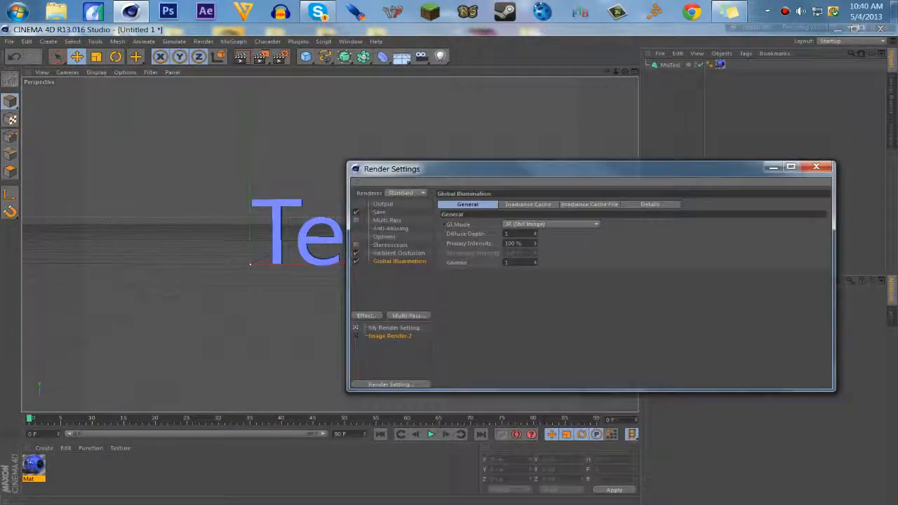
pyautogui.click(370, 315)
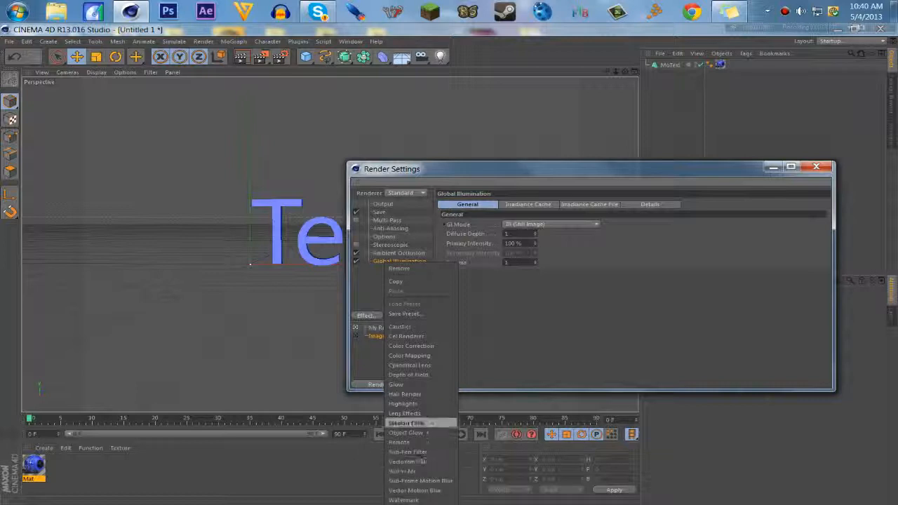
pyautogui.click(406, 432)
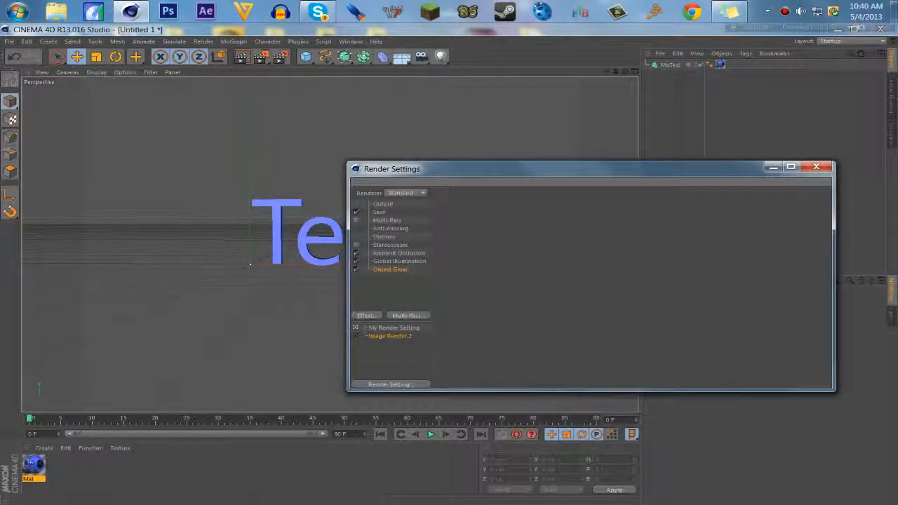
pyautogui.rightClick(390, 269)
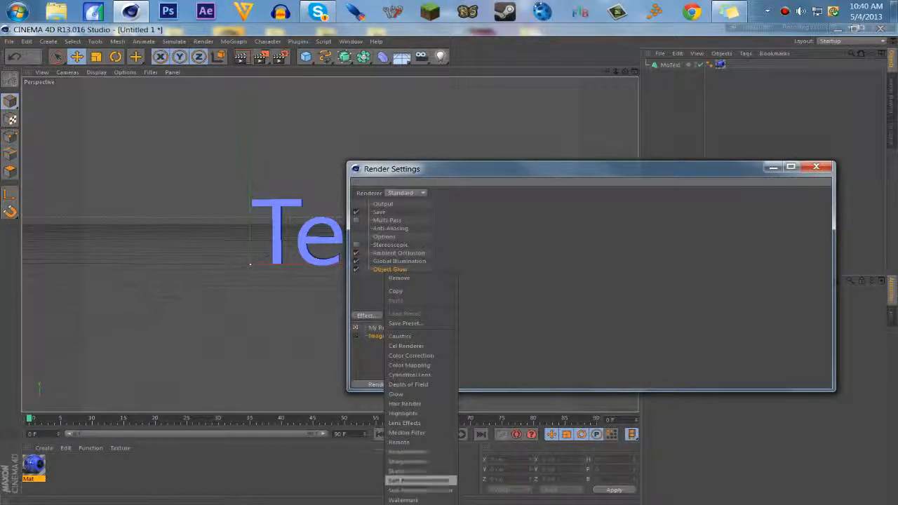
pyautogui.click(397, 394)
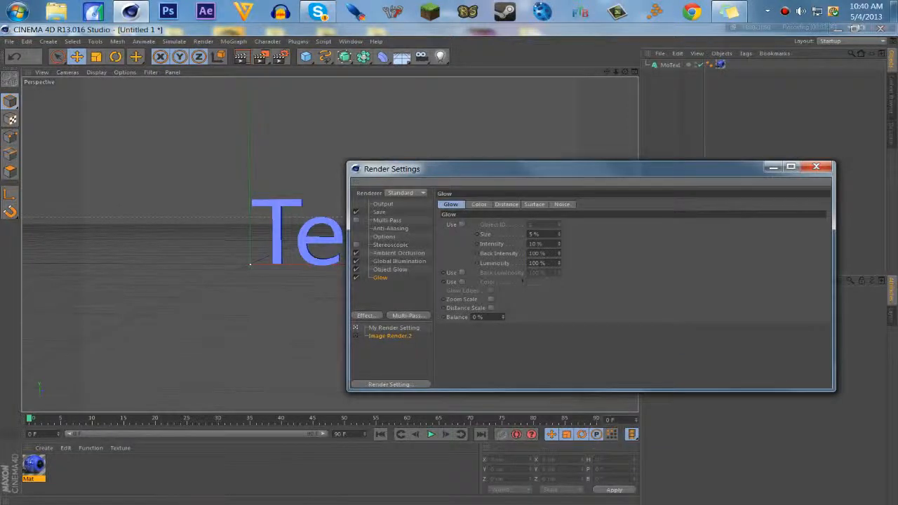
# - Disable the Glow and Object Glow effects in the Image Render.2 preset
pyautogui.moveTo(449, 169); pyautogui.dragTo(309, 134)
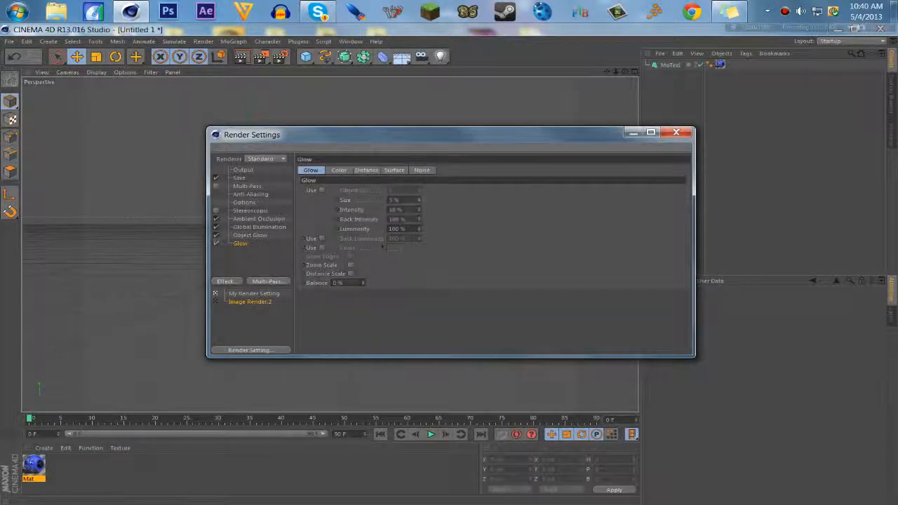
pyautogui.click(216, 243)
pyautogui.click(216, 235)
# - Examine the Global Illumination and Ambient Occlusion settings of Image Render.2 and the list of available effects
pyautogui.click(258, 226)
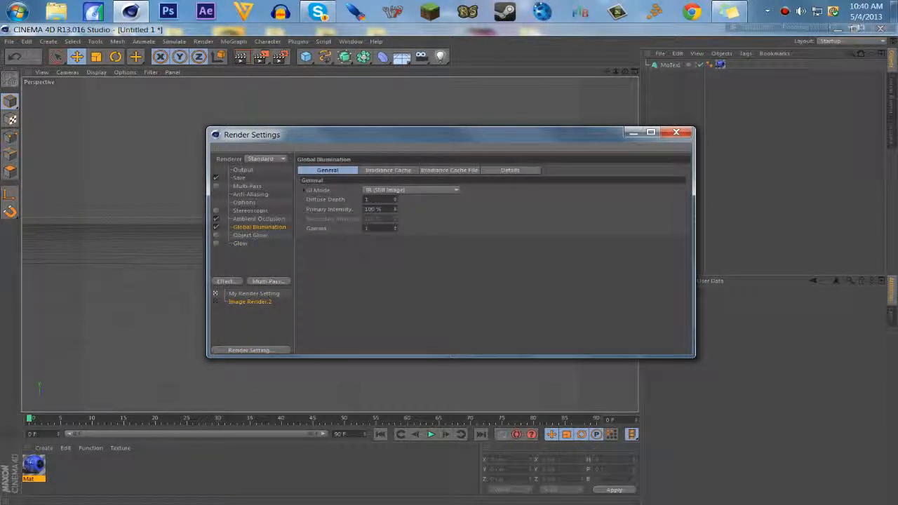
pyautogui.click(258, 219)
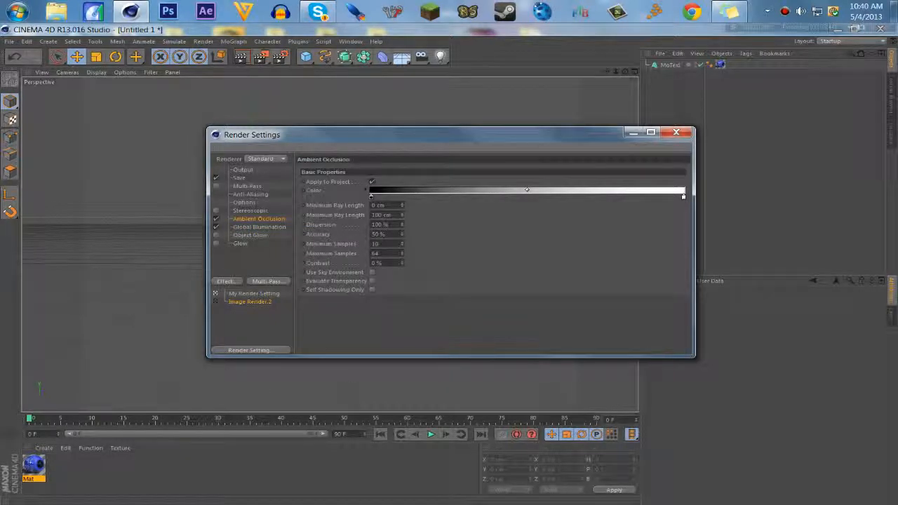
pyautogui.click(226, 280)
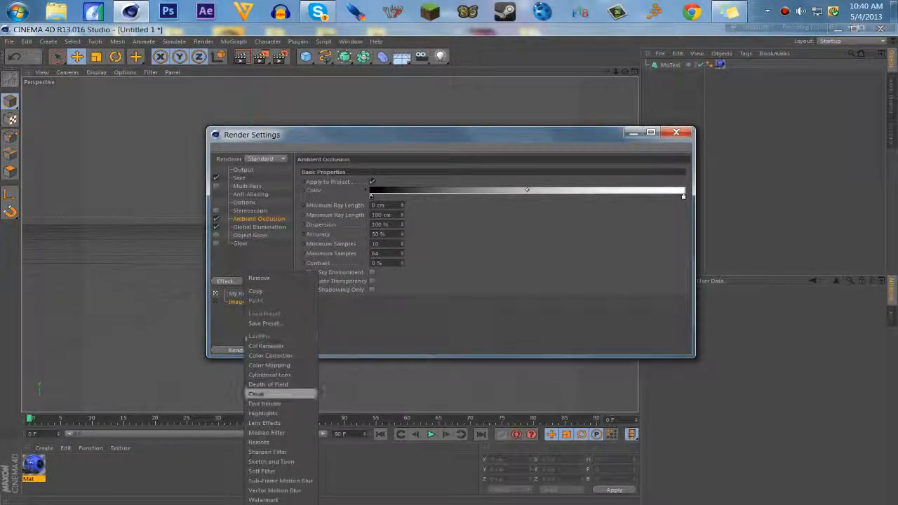
pyautogui.press('Escape')
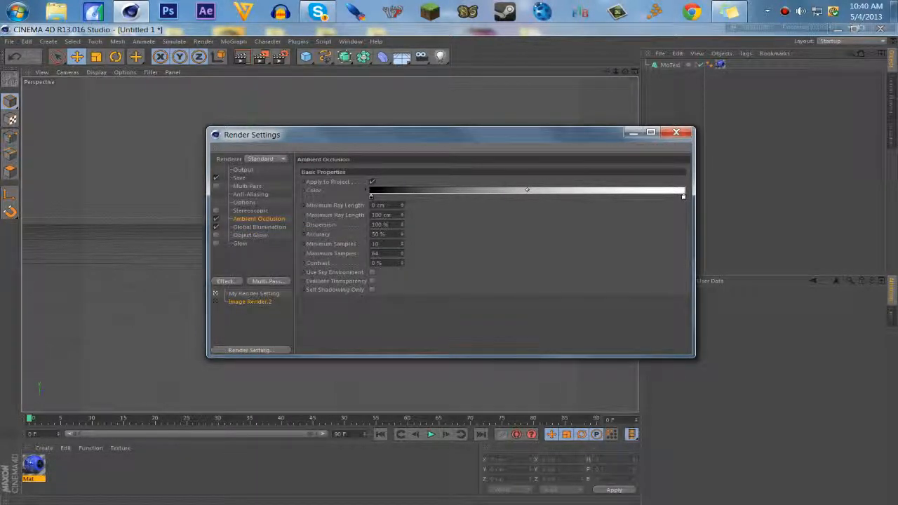
# - Load the saved Intro.1 preset into the render settings and make it the active render setting
pyautogui.click(250, 350)
pyautogui.moveTo(337, 458)
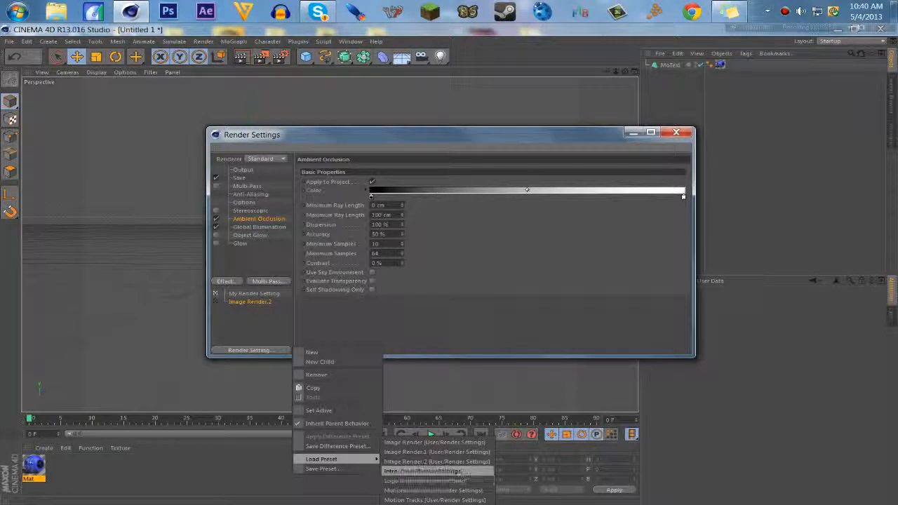
pyautogui.click(424, 480)
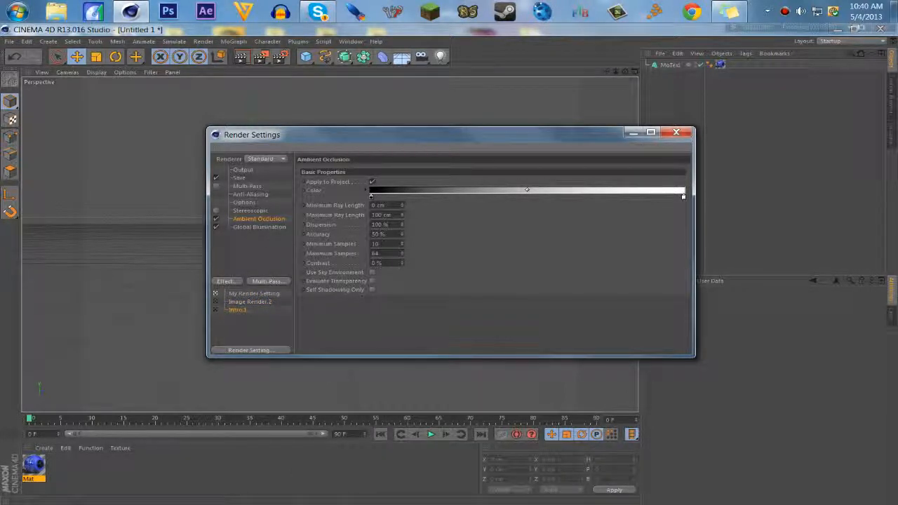
pyautogui.click(259, 227)
pyautogui.click(259, 218)
pyautogui.click(254, 294)
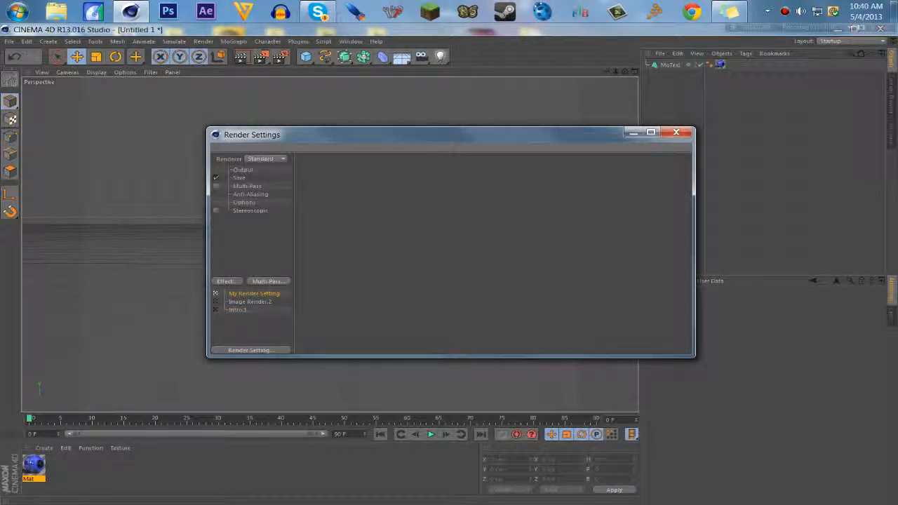
pyautogui.click(216, 309)
# - Review the Global Illumination, Ambient Occlusion, Options, Multi-Pass and Save pages of the Intro.1 preset
pyautogui.click(259, 227)
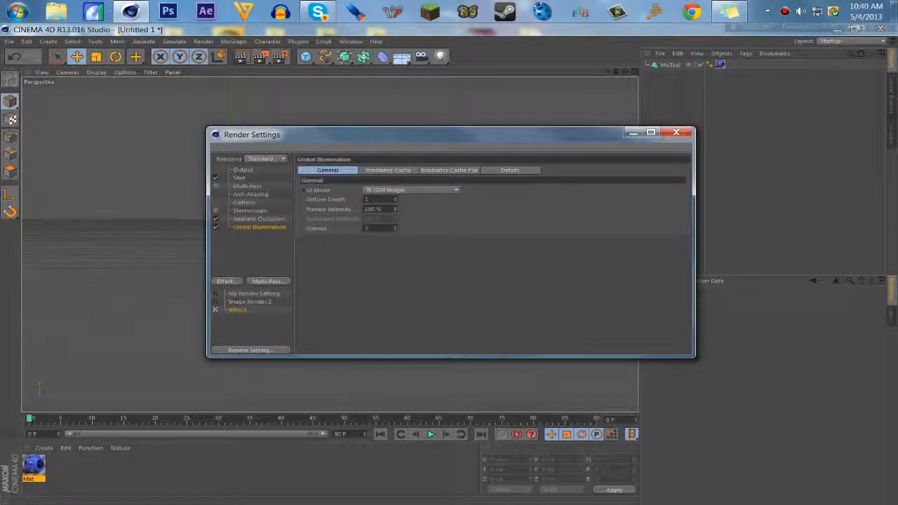
pyautogui.click(259, 218)
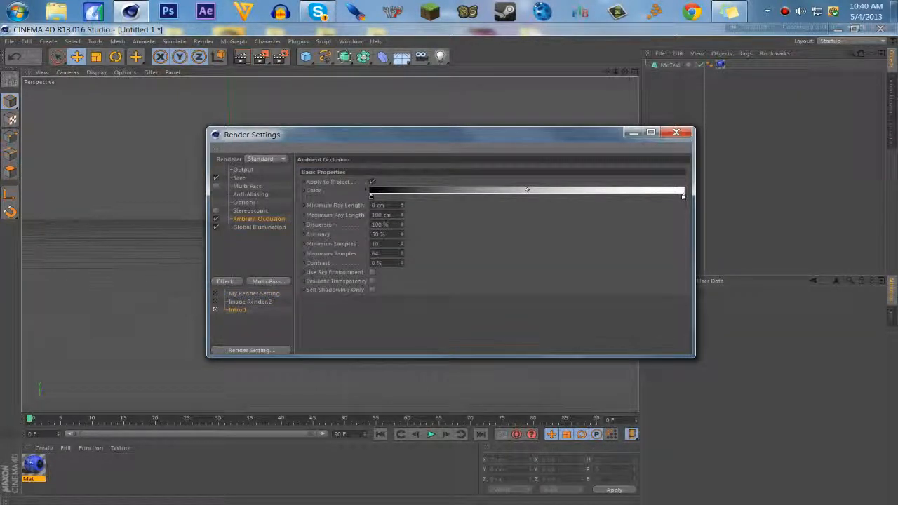
pyautogui.click(244, 202)
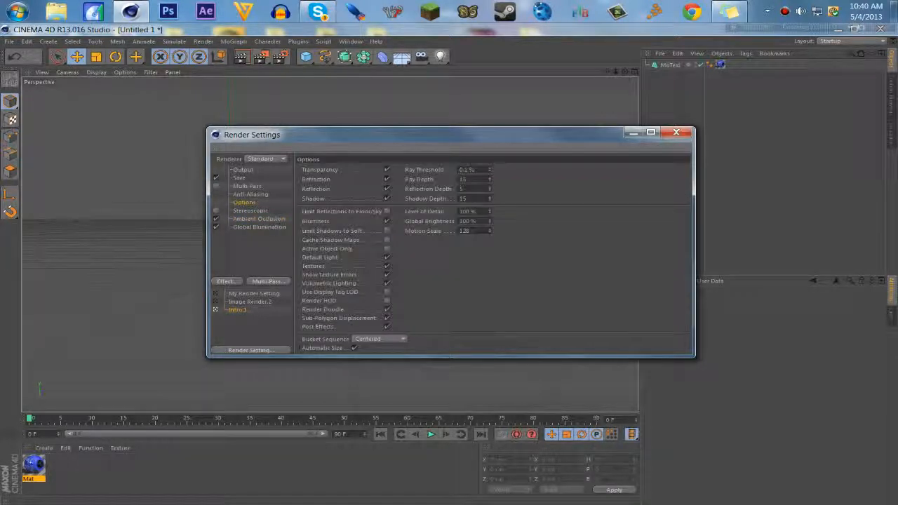
pyautogui.click(247, 185)
pyautogui.click(239, 177)
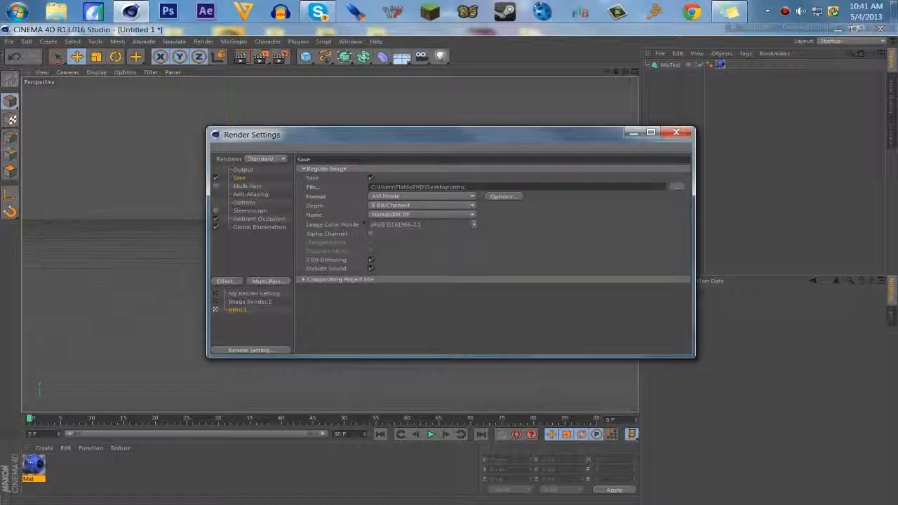
# - Check the available save formats of the Intro.1 preset and select a depth of 8 Bit/Channel
pyautogui.click(421, 196)
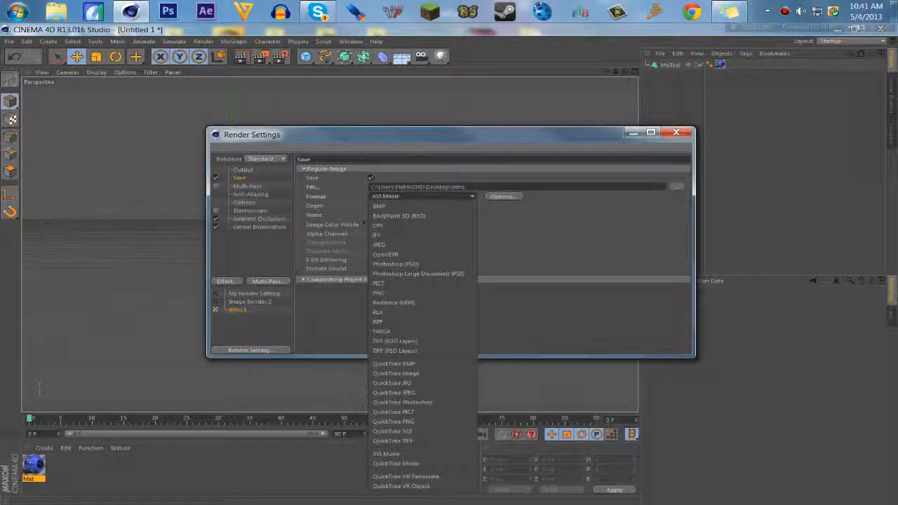
pyautogui.press('Escape')
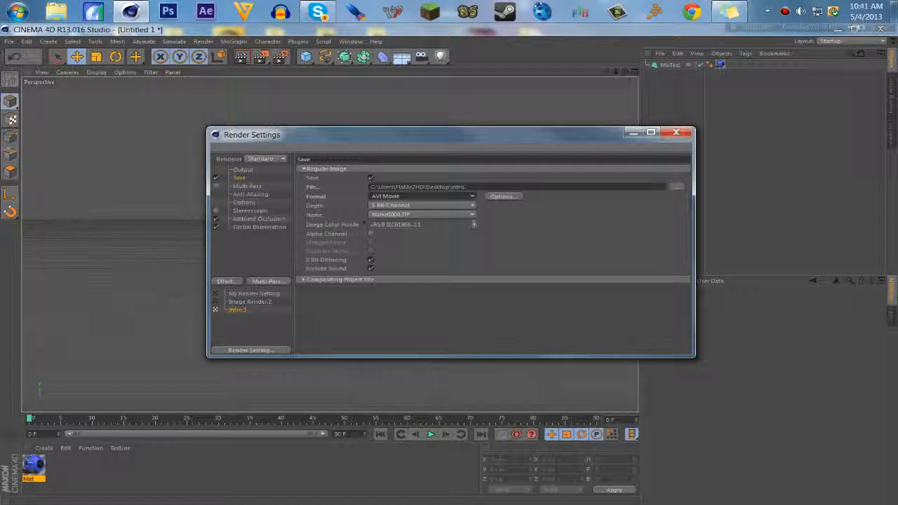
pyautogui.click(420, 205)
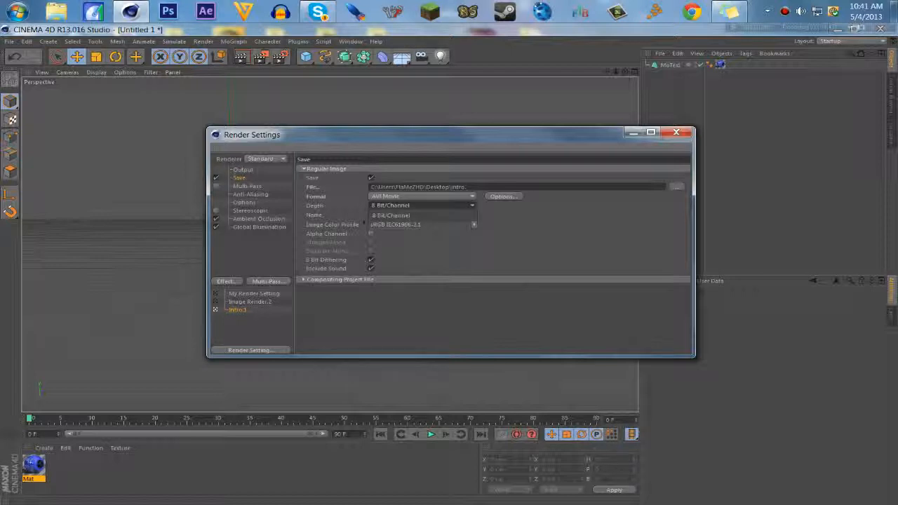
pyautogui.click(383, 215)
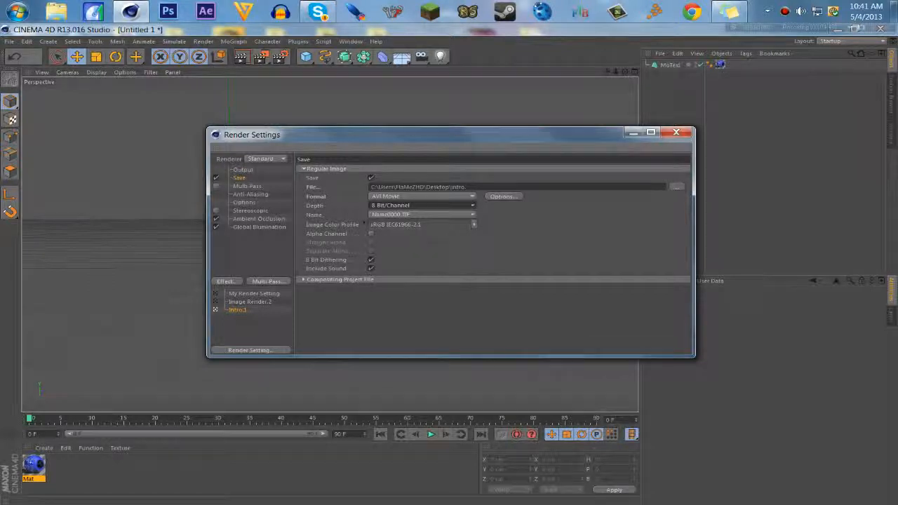
# - Examine the Intro.1 preset's output size, pixel aspect, frame rate and frame range options, plus its Stereoscopic page
pyautogui.click(242, 169)
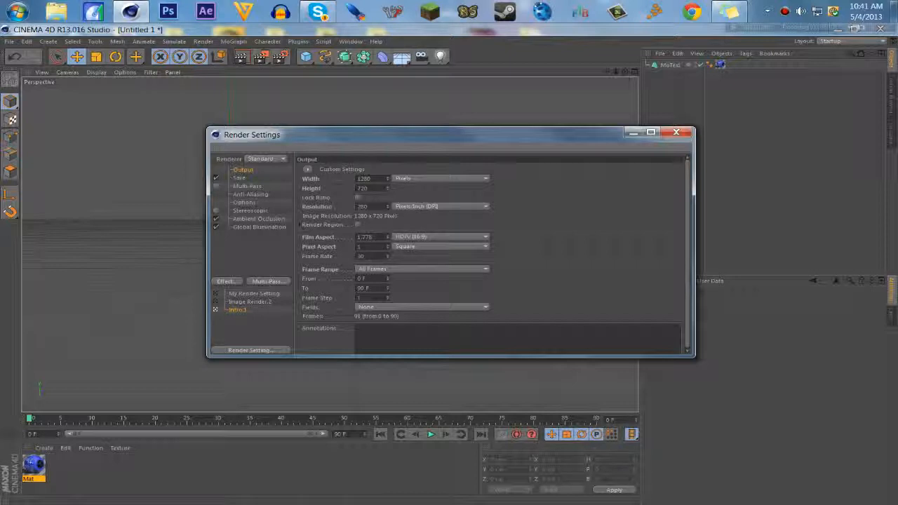
pyautogui.click(361, 247)
pyautogui.doubleClick(360, 256)
pyautogui.press('Return')
pyautogui.click(422, 268)
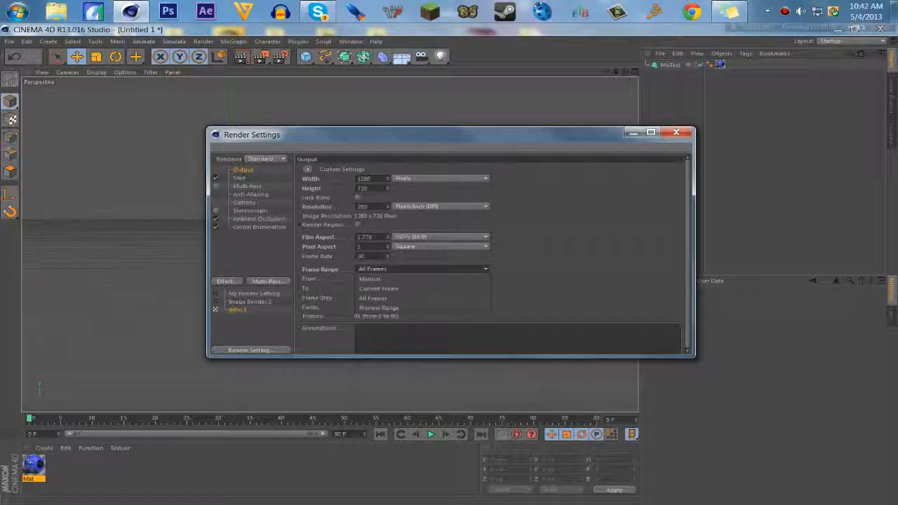
pyautogui.press('Escape')
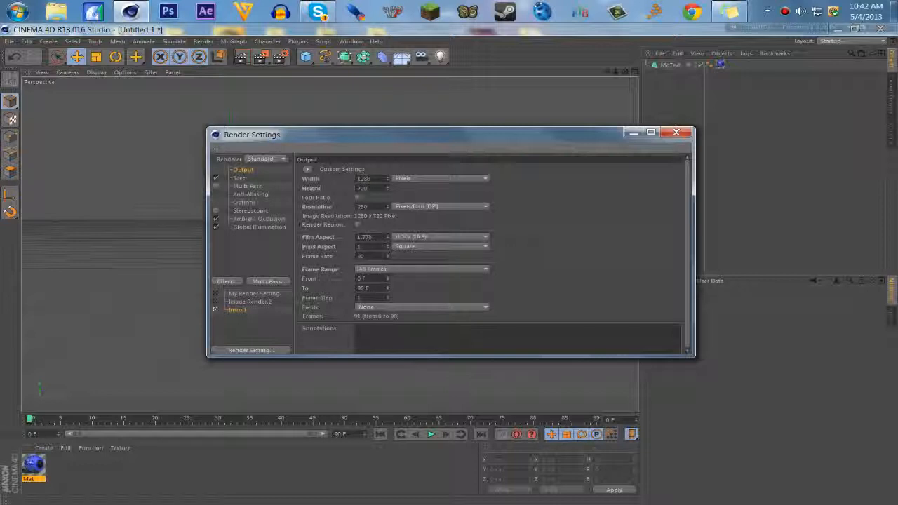
pyautogui.click(250, 211)
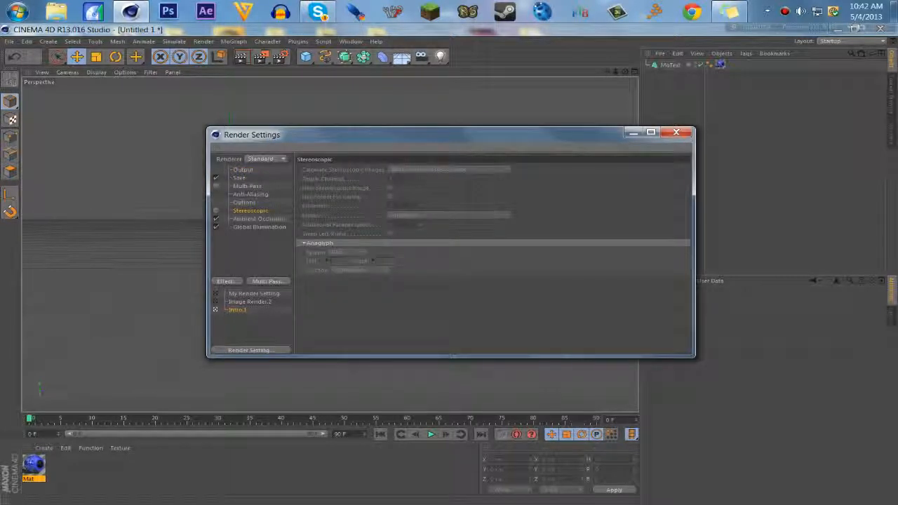
# - Enable Stereoscopic in the Image Render.2 preset with Merged Stereoscopic Image calculation, and minimize the render settings
pyautogui.click(250, 301)
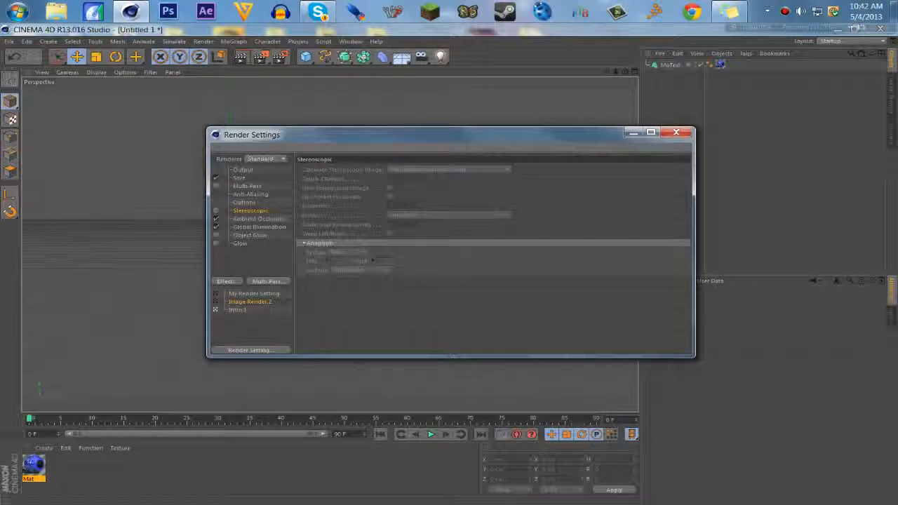
pyautogui.click(239, 177)
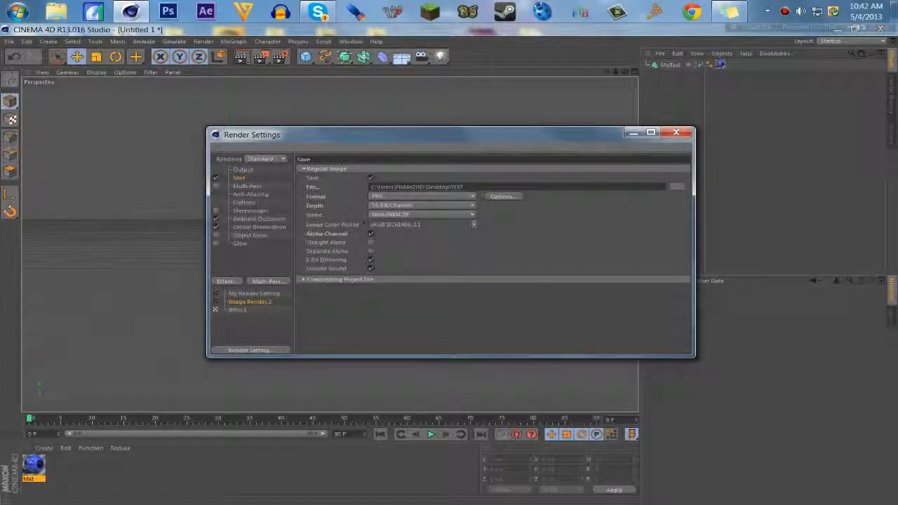
pyautogui.click(250, 210)
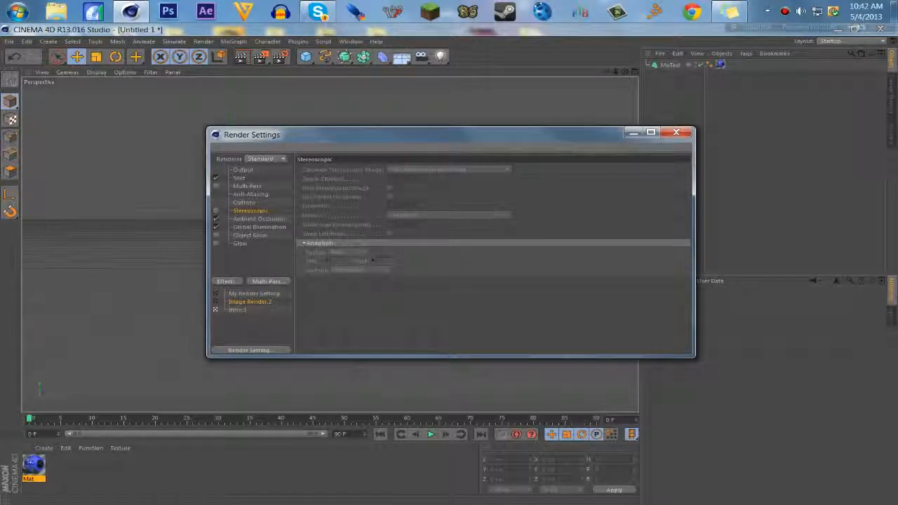
pyautogui.click(216, 210)
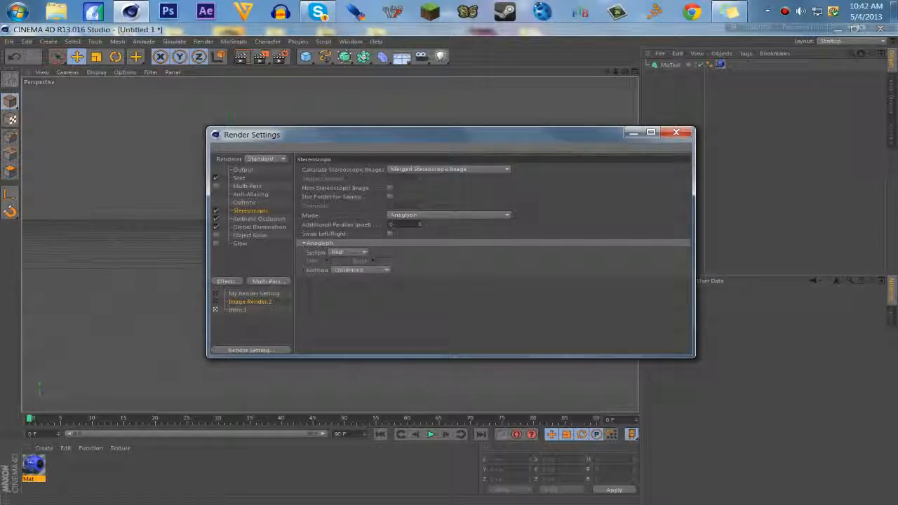
pyautogui.click(449, 169)
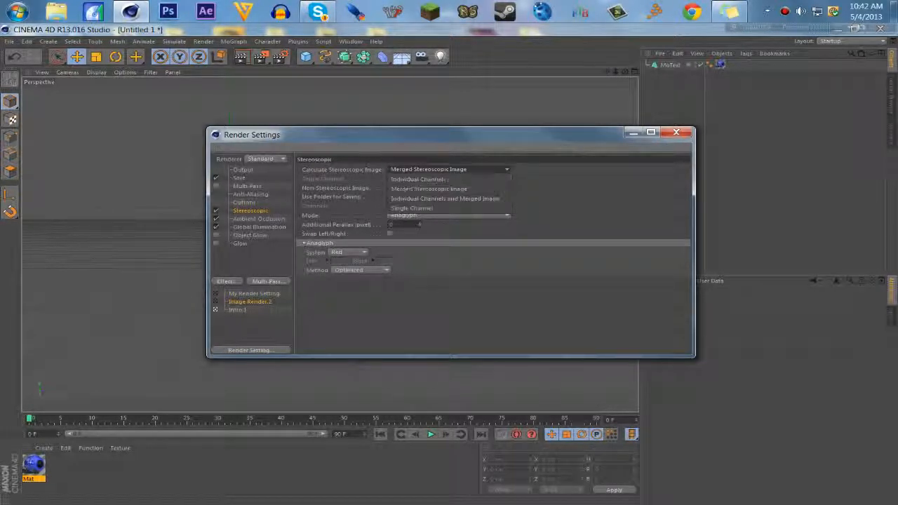
pyautogui.click(449, 169)
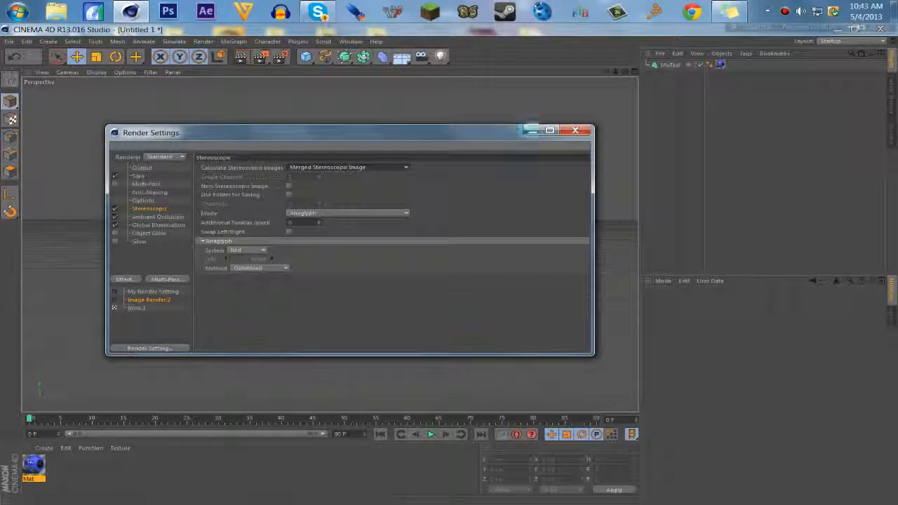
pyautogui.click(532, 130)
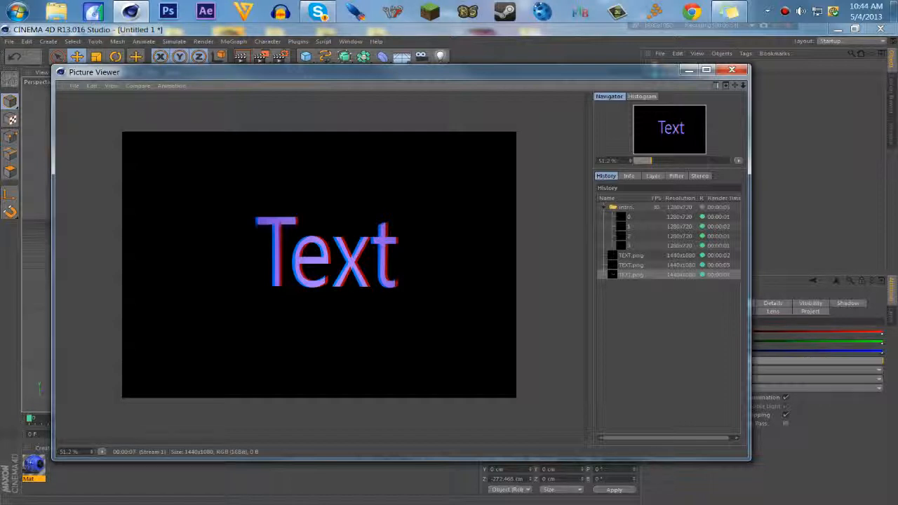
# - Reposition the Picture Viewer showing the rendered text and narrow it to uncover the light's attributes
pyautogui.moveTo(392, 71)
pyautogui.mouseDown()
pyautogui.moveTo(385, 189)
pyautogui.moveTo(377, 78)
pyautogui.mouseUp()
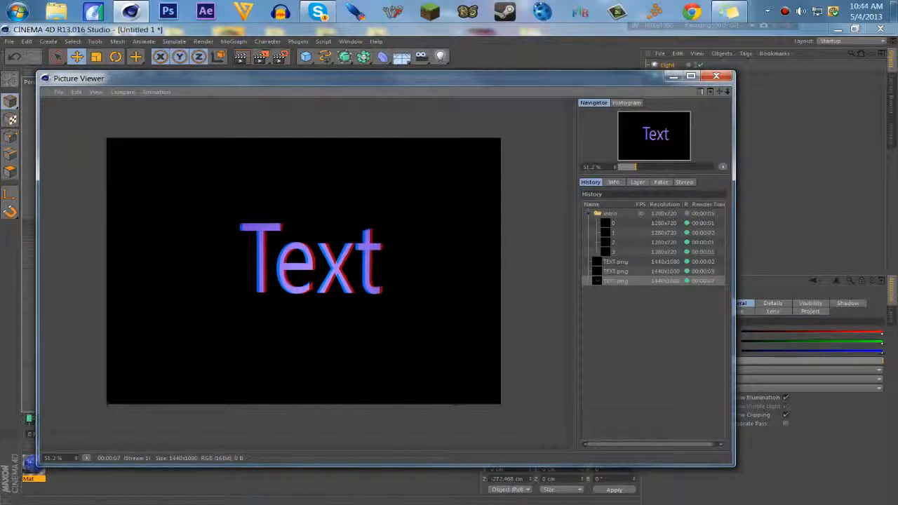
pyautogui.moveTo(393, 78); pyautogui.dragTo(368, 53)
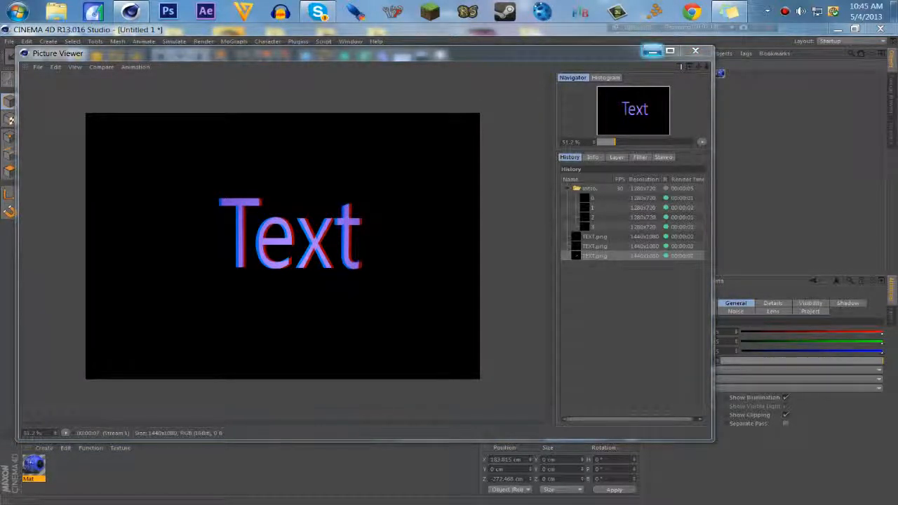
pyautogui.moveTo(617, 53)
pyautogui.mouseDown()
pyautogui.moveTo(762, 152)
pyautogui.moveTo(697, 78)
pyautogui.moveTo(665, 60)
pyautogui.moveTo(619, 62)
pyautogui.mouseUp()
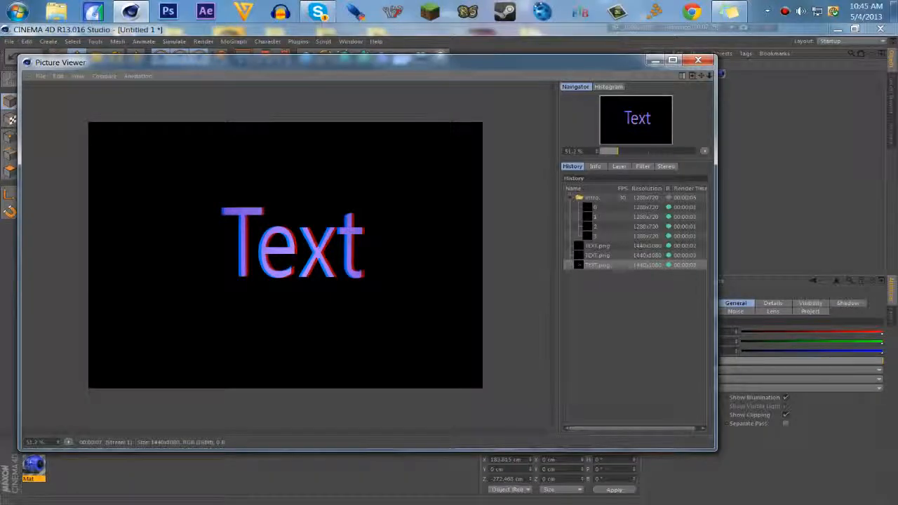
pyautogui.moveTo(714, 420); pyautogui.dragTo(633, 429)
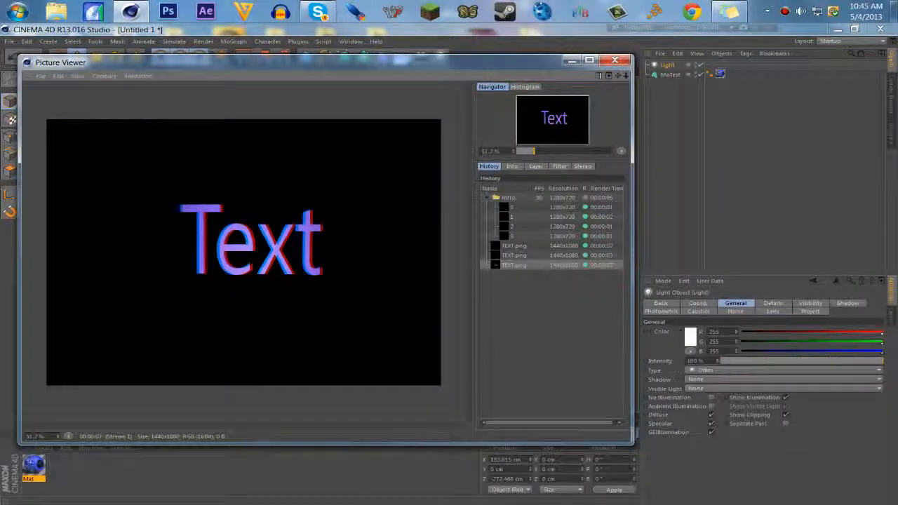